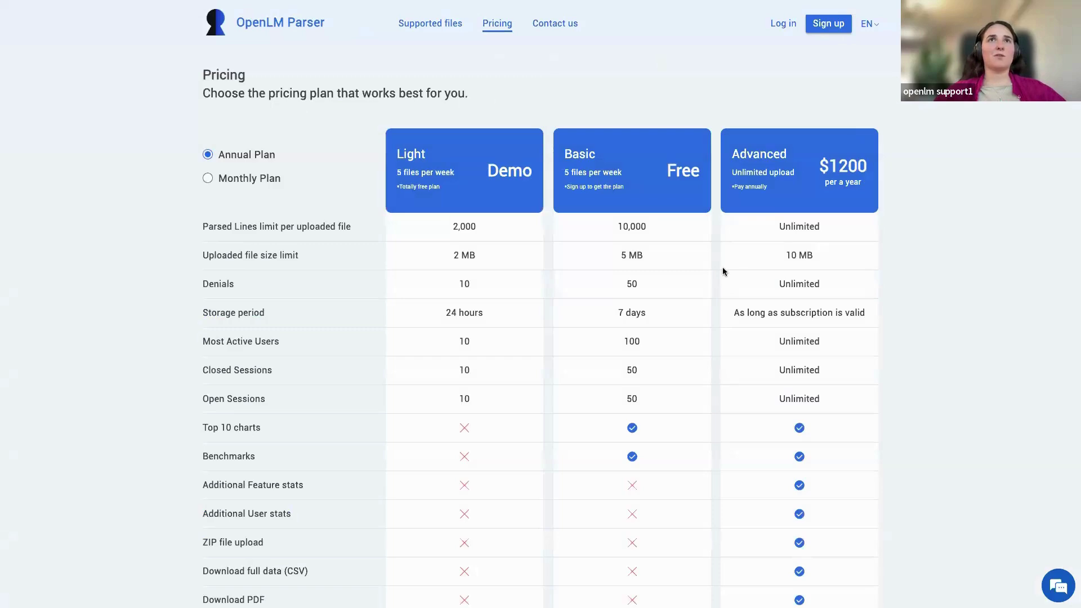
Compare the limits and features of the Light, Basic and Advanced pricing plans, and view the supported license file formats.
{"action": "scroll", "coordinate": [873, 311], "scroll_direction": "down", "scroll_amount": 3}
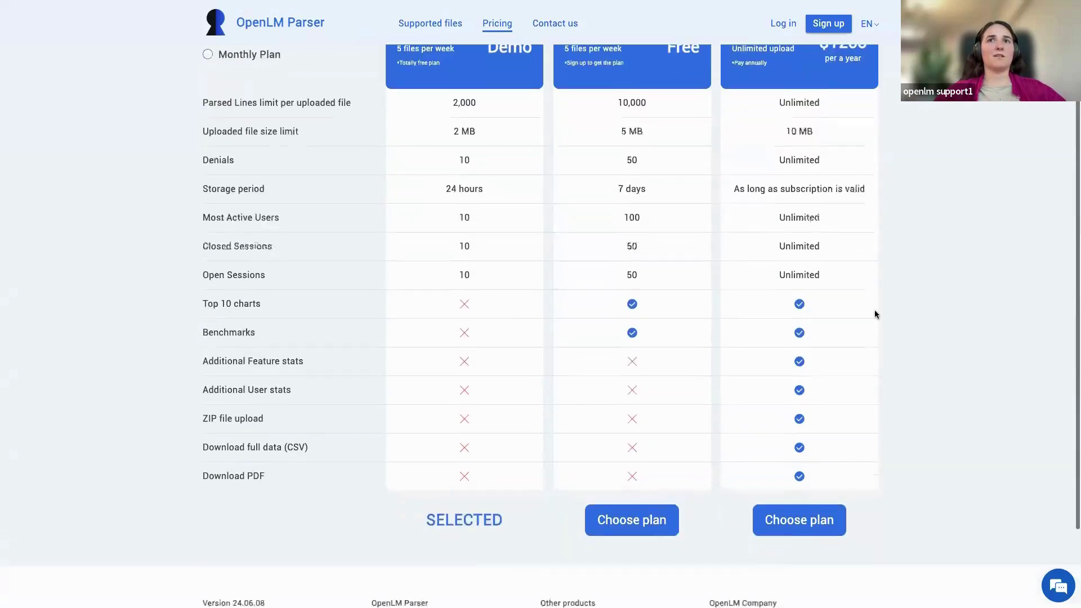
{"action": "scroll", "coordinate": [816, 382], "scroll_direction": "up", "scroll_amount": 2}
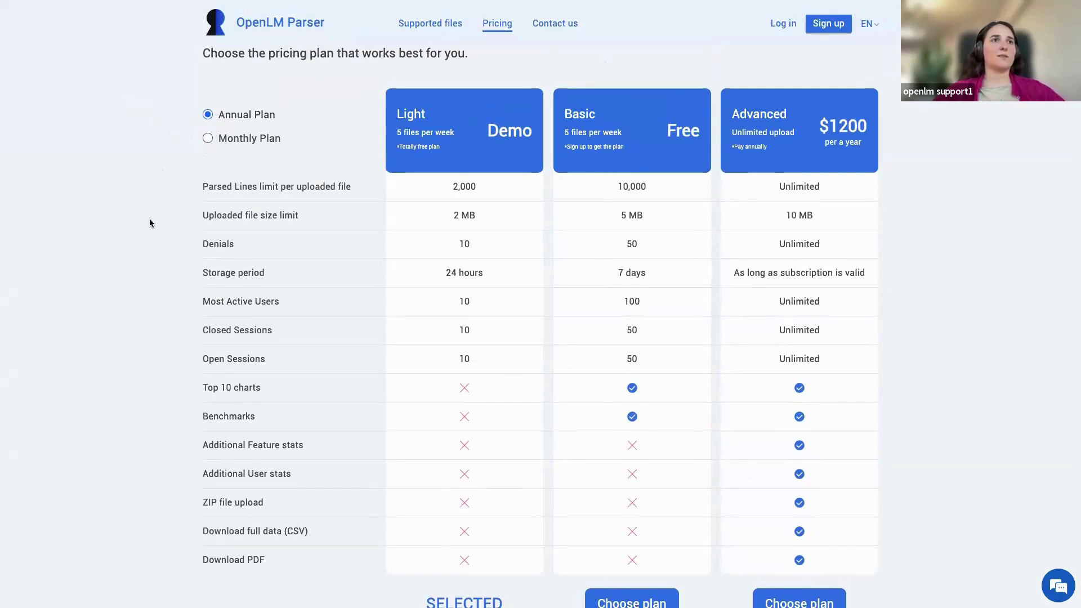
{"action": "scroll", "coordinate": [149, 223], "scroll_direction": "down", "scroll_amount": 1}
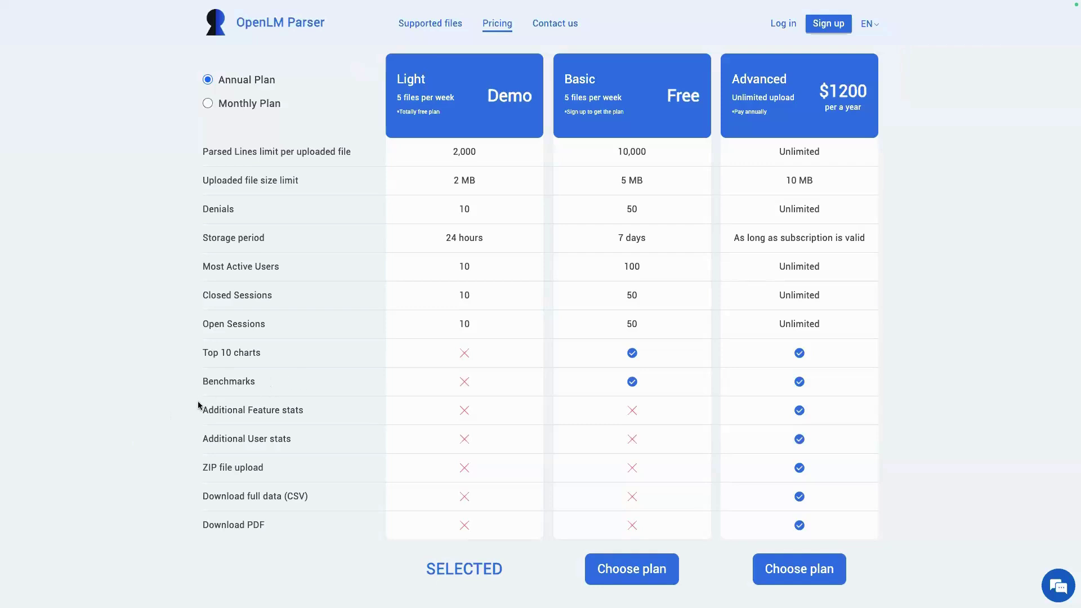
{"action": "left_click_drag", "start_coordinate": [198, 404], "coordinate": [273, 550]}
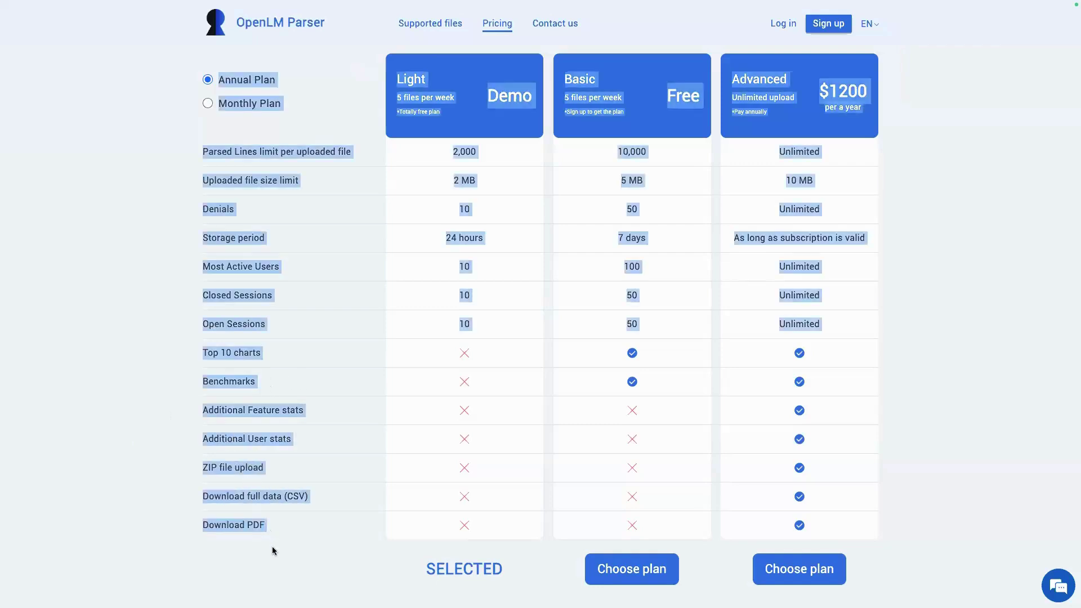
{"action": "left_click", "coordinate": [164, 420]}
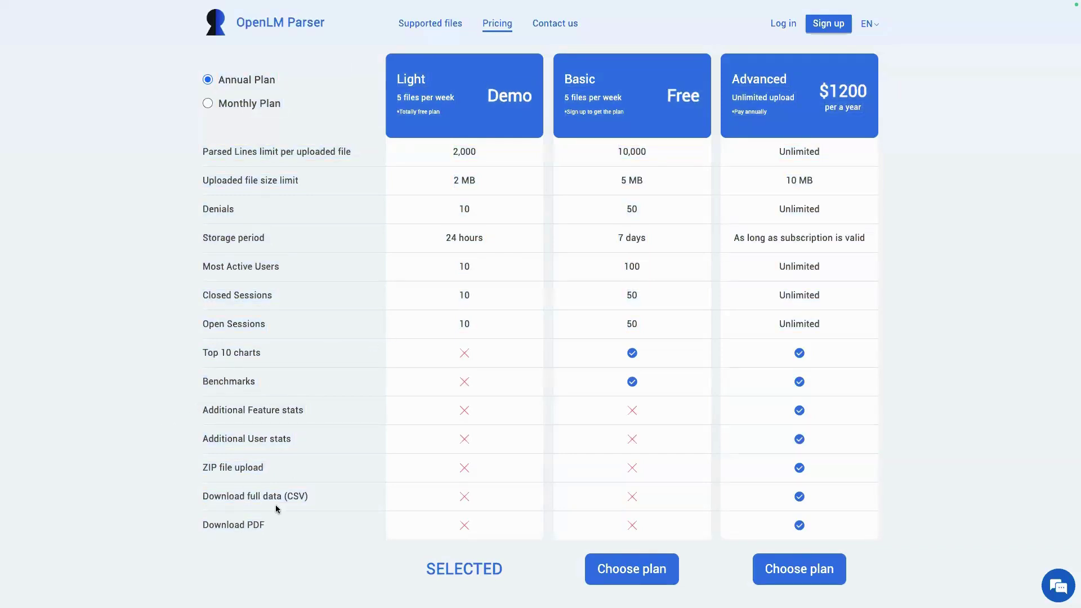
{"action": "left_click", "coordinate": [428, 23]}
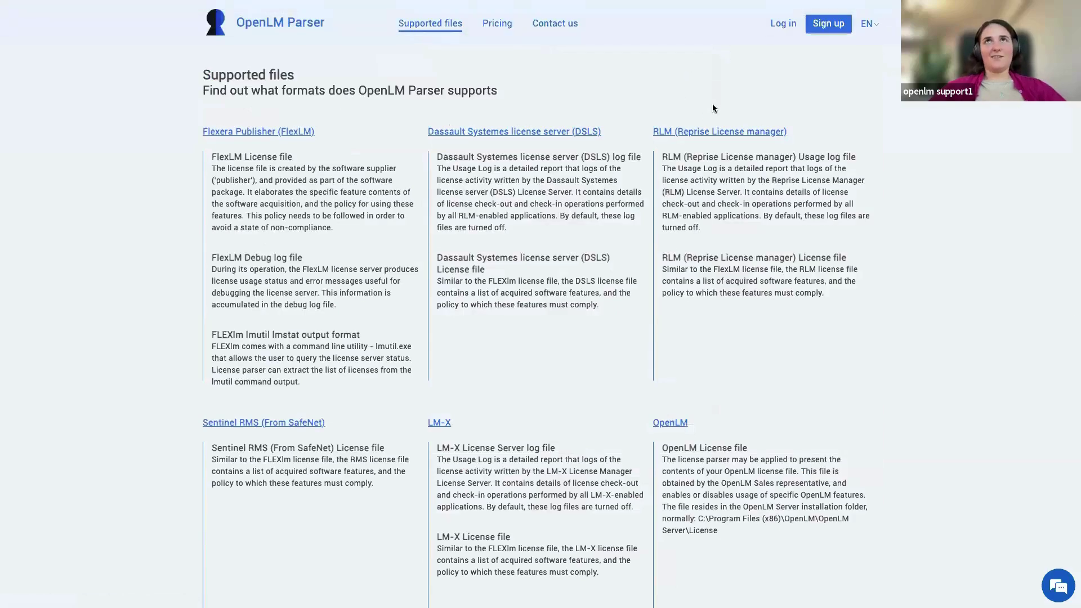
Log in to the account using the saved email and account password.
{"action": "left_click", "coordinate": [778, 23]}
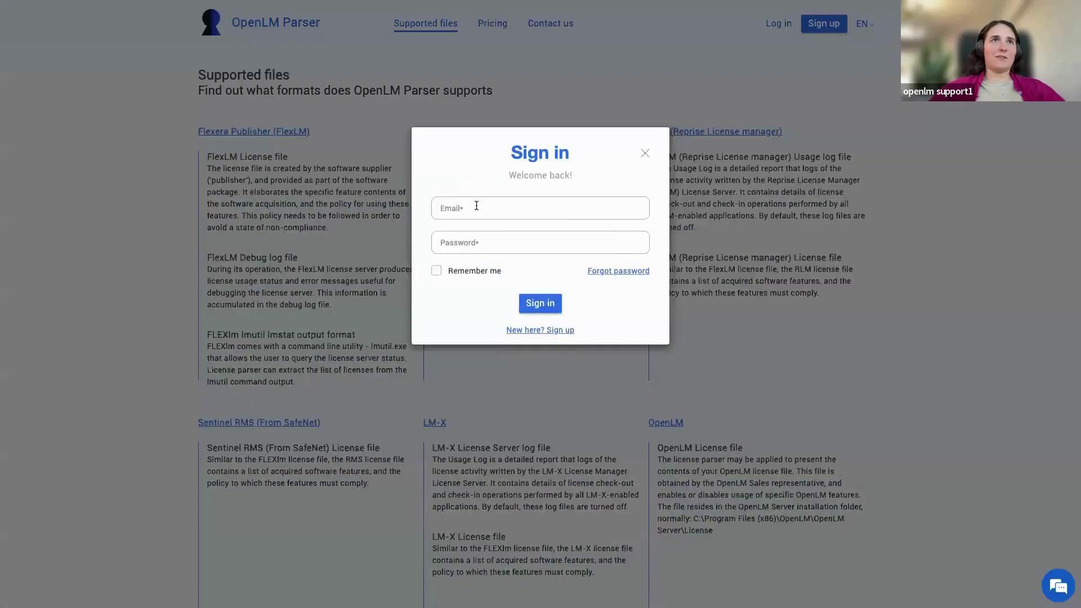
{"action": "left_click", "coordinate": [475, 206]}
{"action": "left_click", "coordinate": [522, 241]}
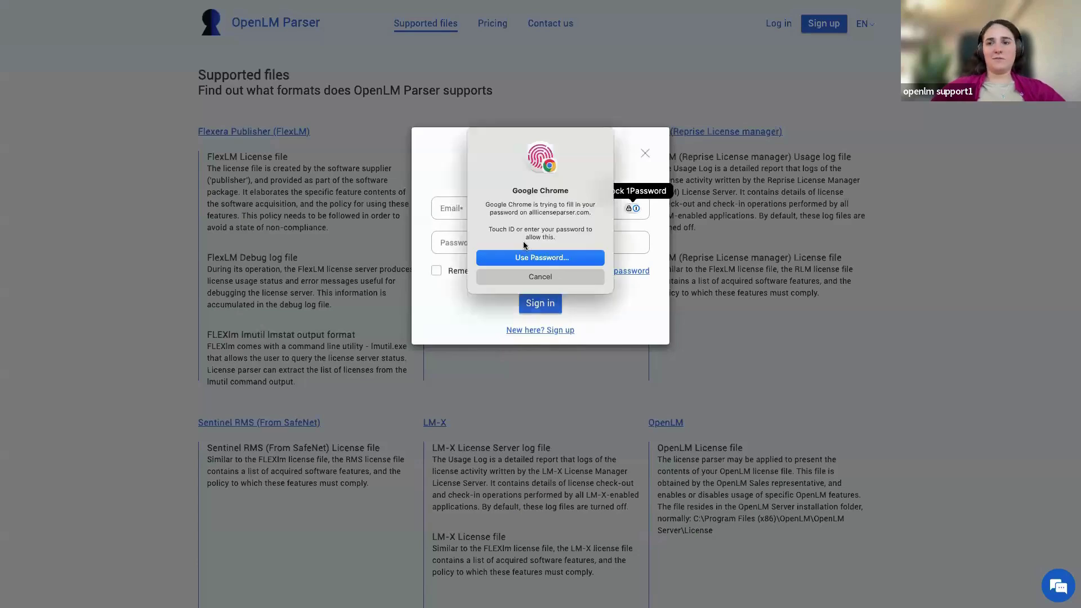
{"action": "left_click", "coordinate": [548, 310]}
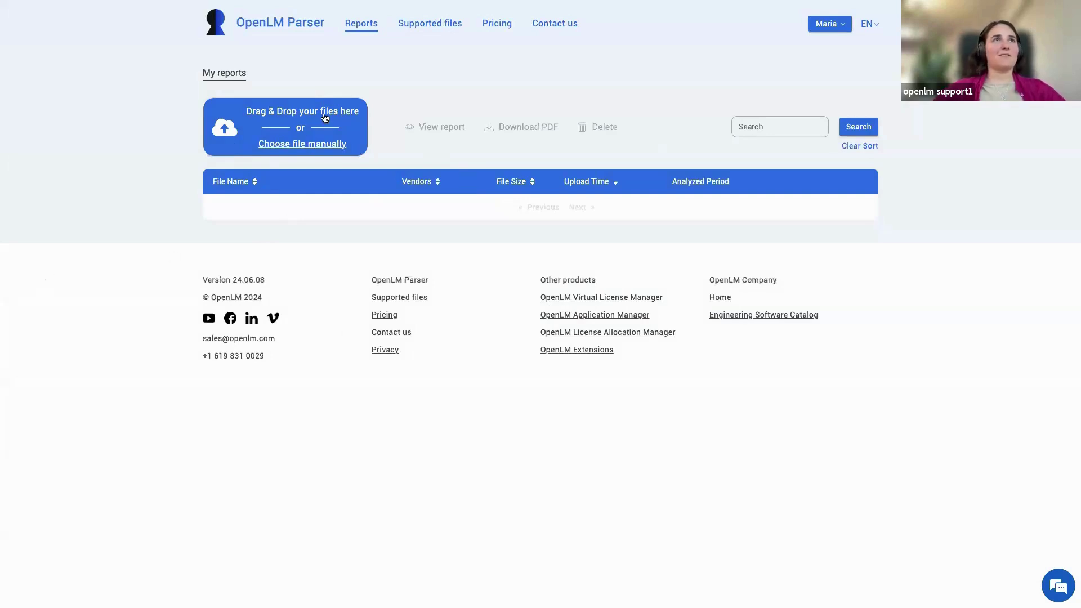
Upload the log file test_UTF16LE_sample.log from the Downloads folder for analysis.
{"action": "left_click", "coordinate": [290, 145]}
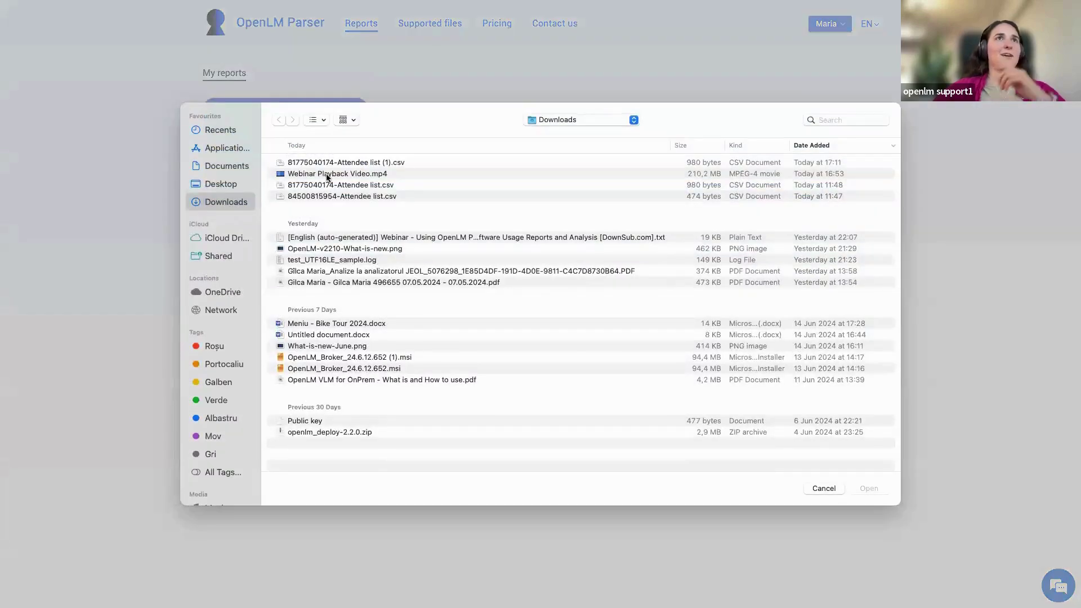
{"action": "scroll", "coordinate": [321, 258], "scroll_direction": "down", "scroll_amount": 1}
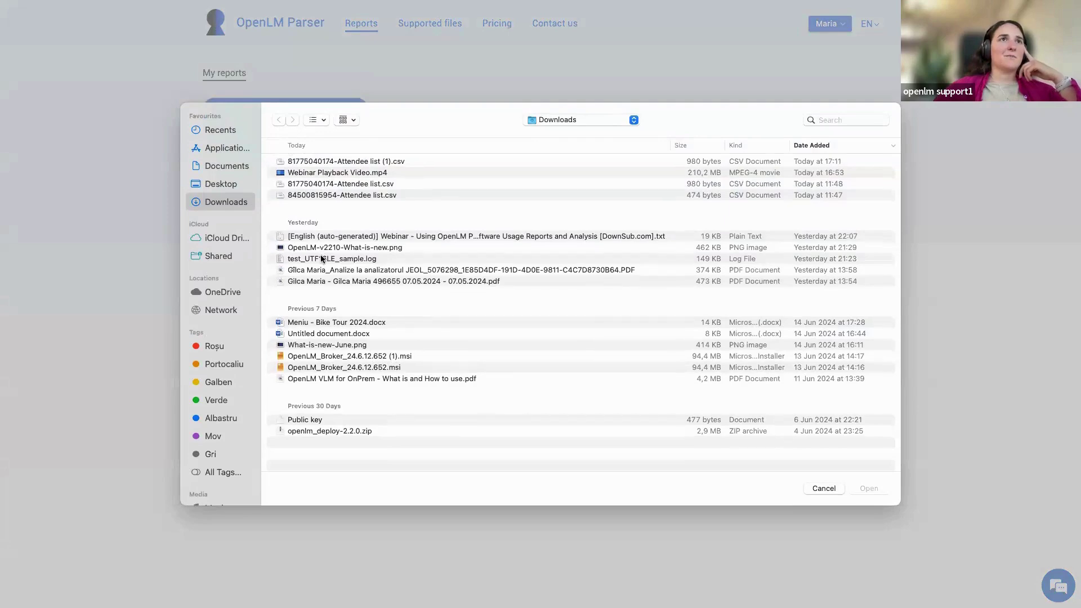
{"action": "left_click", "coordinate": [321, 258]}
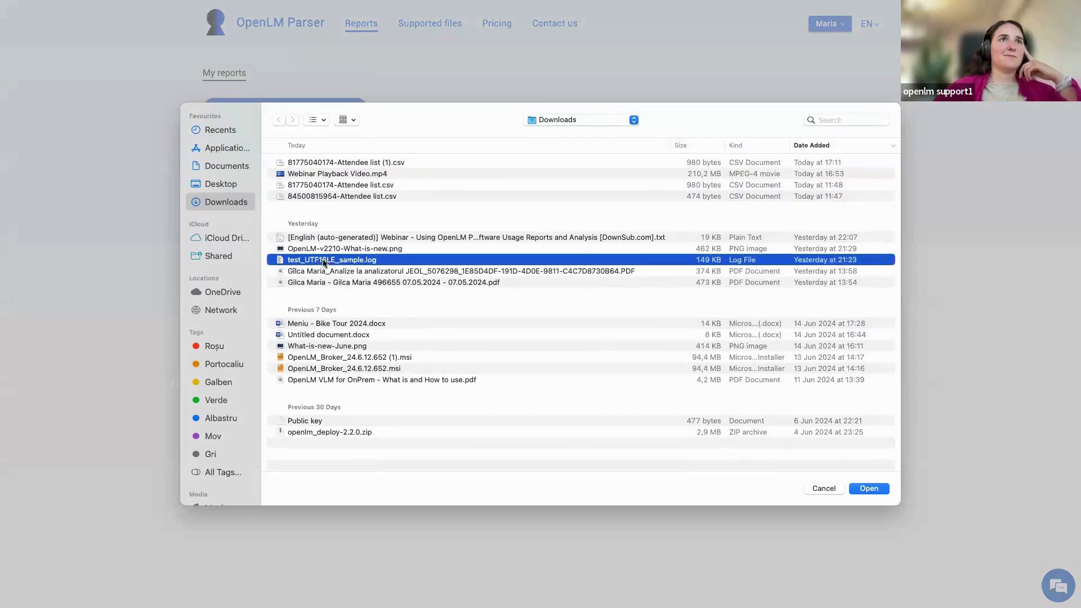
{"action": "left_click", "coordinate": [867, 489]}
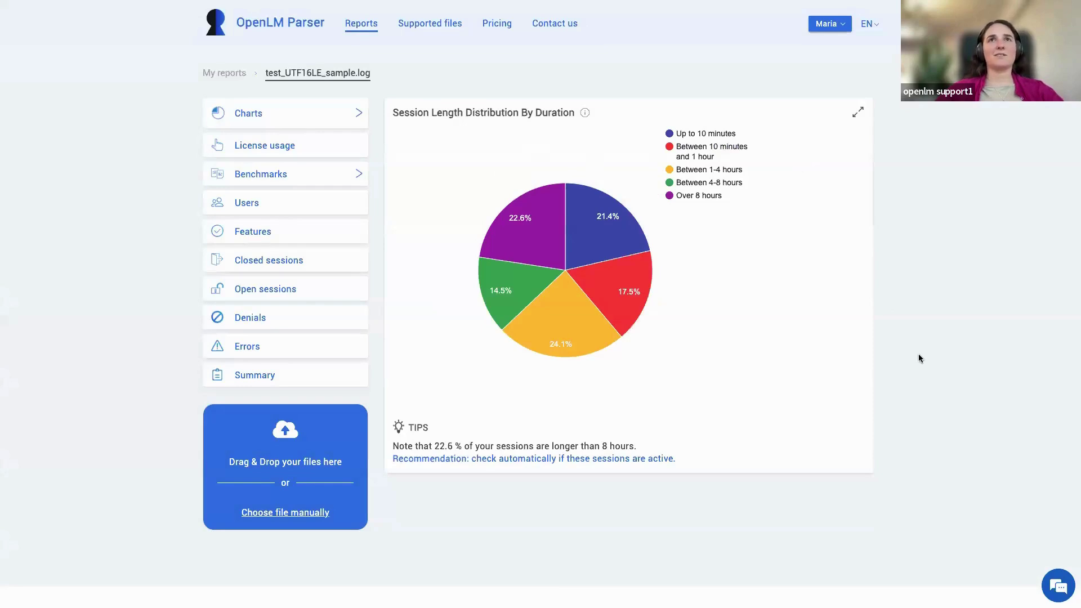
Examine the Session Length Distribution By Duration pie chart, inspecting the Over 8 hours and Up to 10 minutes slices.
{"action": "scroll", "coordinate": [919, 358], "scroll_direction": "down", "scroll_amount": 2}
{"action": "scroll", "coordinate": [919, 358], "scroll_direction": "up", "scroll_amount": 2}
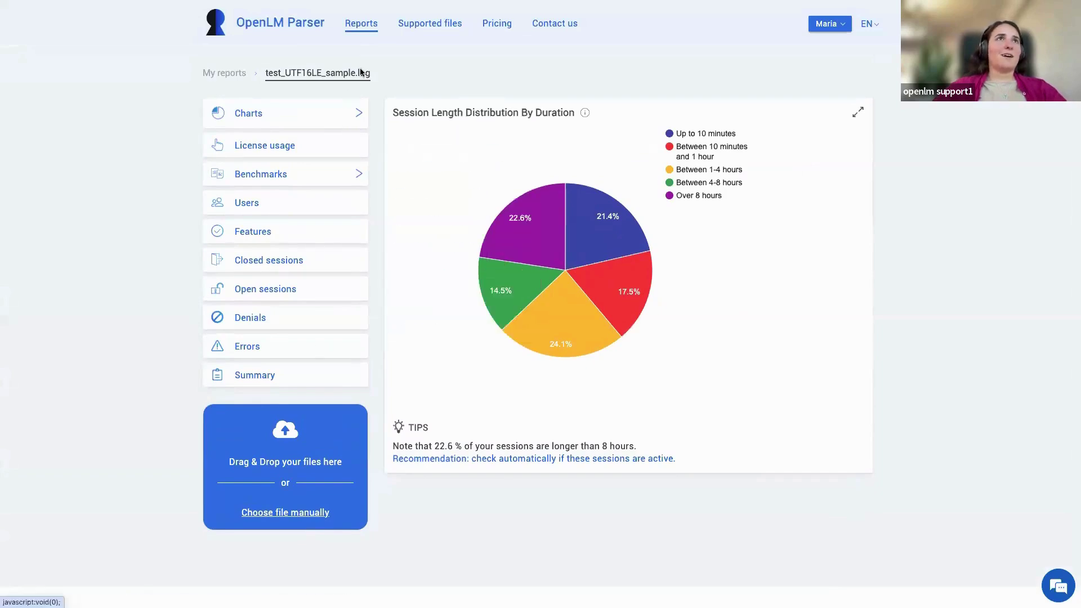
{"action": "mouse_move", "coordinate": [300, 105]}
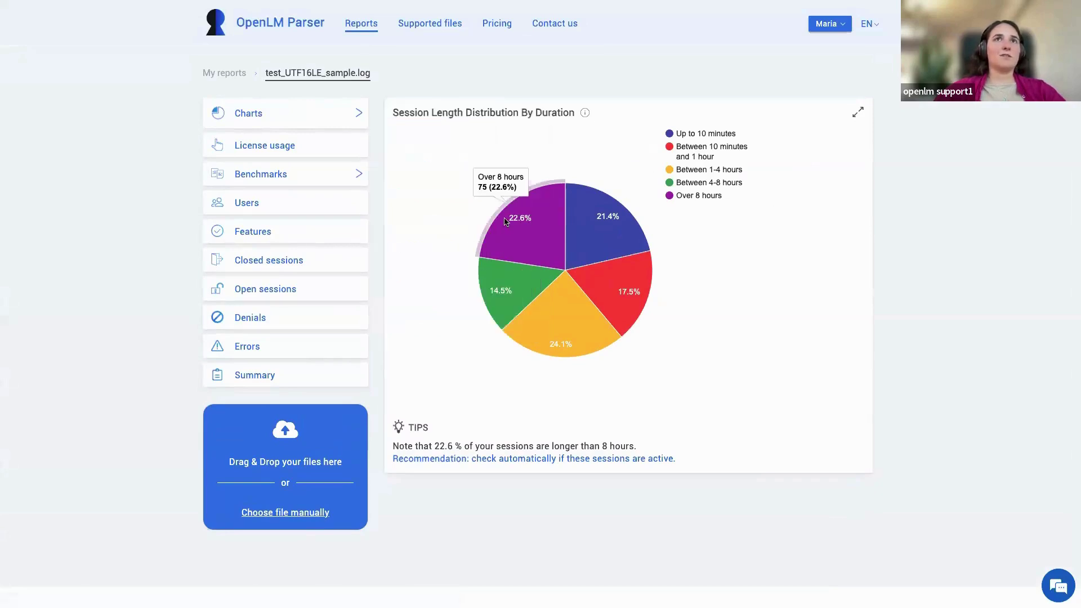
{"action": "mouse_move", "coordinate": [494, 223]}
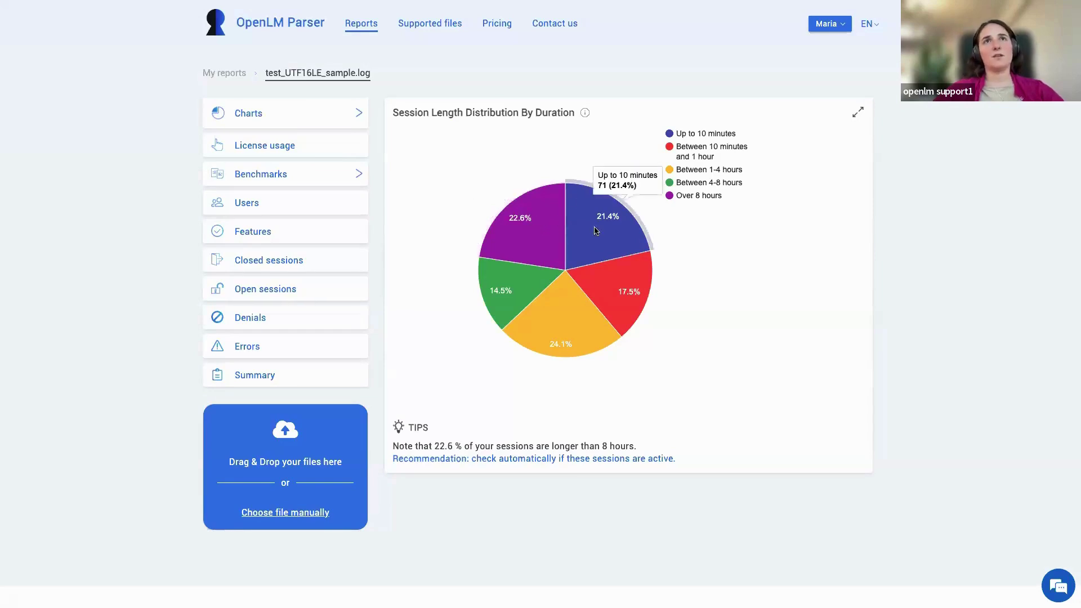
{"action": "mouse_move", "coordinate": [359, 115]}
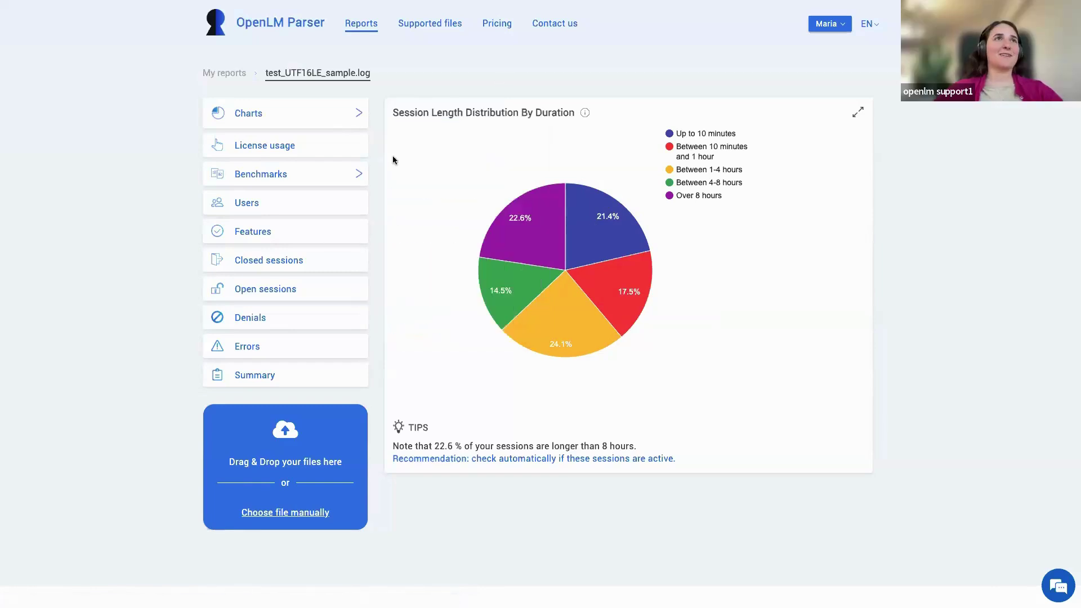
View the license usage chart for the Autodesk Building Design Suite Premium Package alone, and return it to Show All.
{"action": "left_click", "coordinate": [272, 144]}
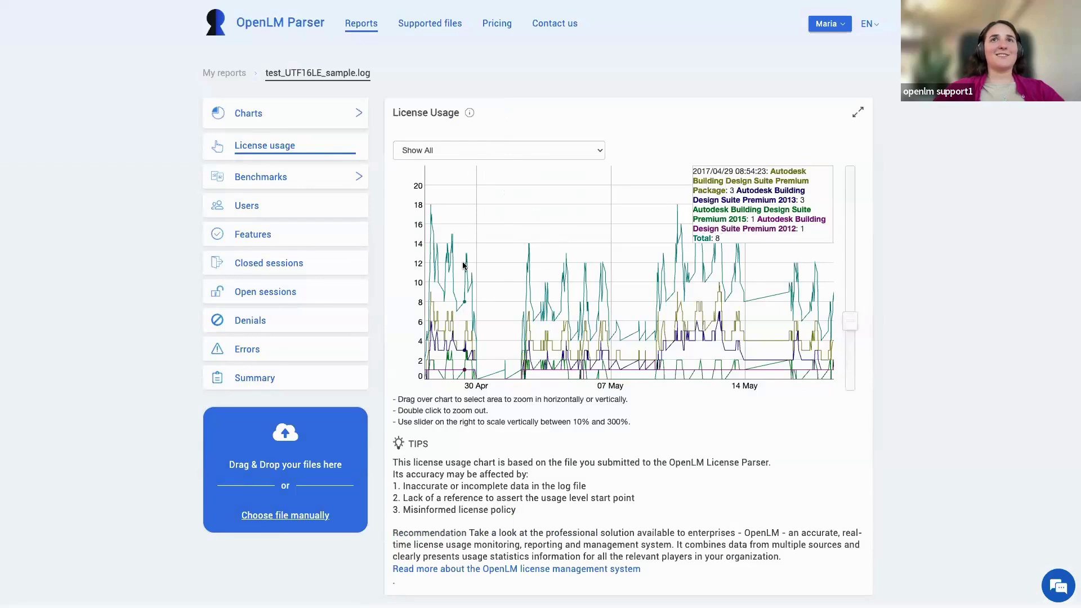
{"action": "left_click", "coordinate": [534, 151]}
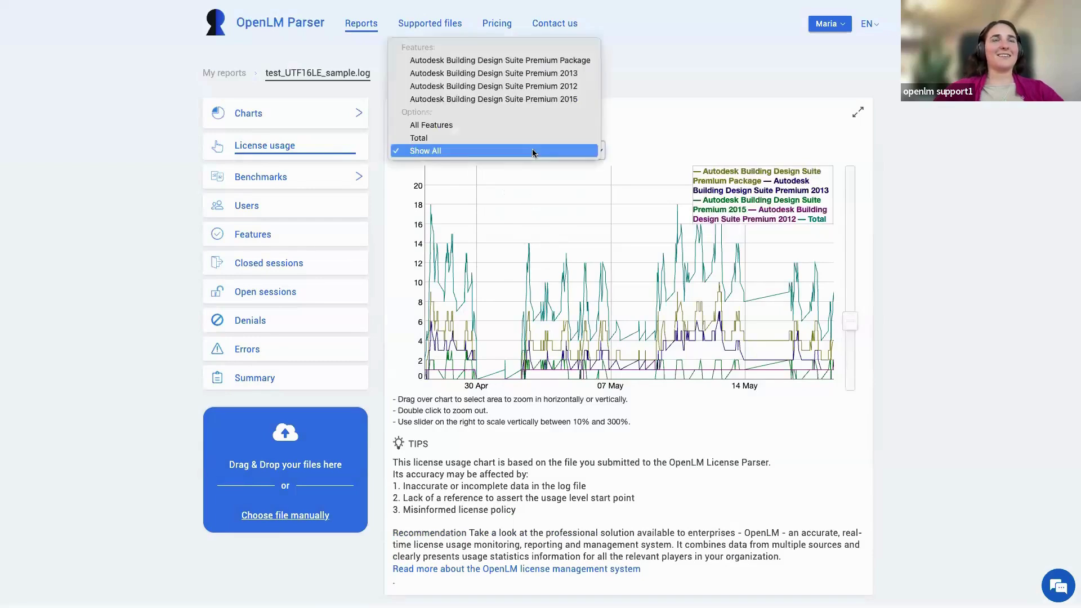
{"action": "left_click", "coordinate": [424, 65]}
{"action": "scroll", "coordinate": [639, 152], "scroll_direction": "down", "scroll_amount": 1}
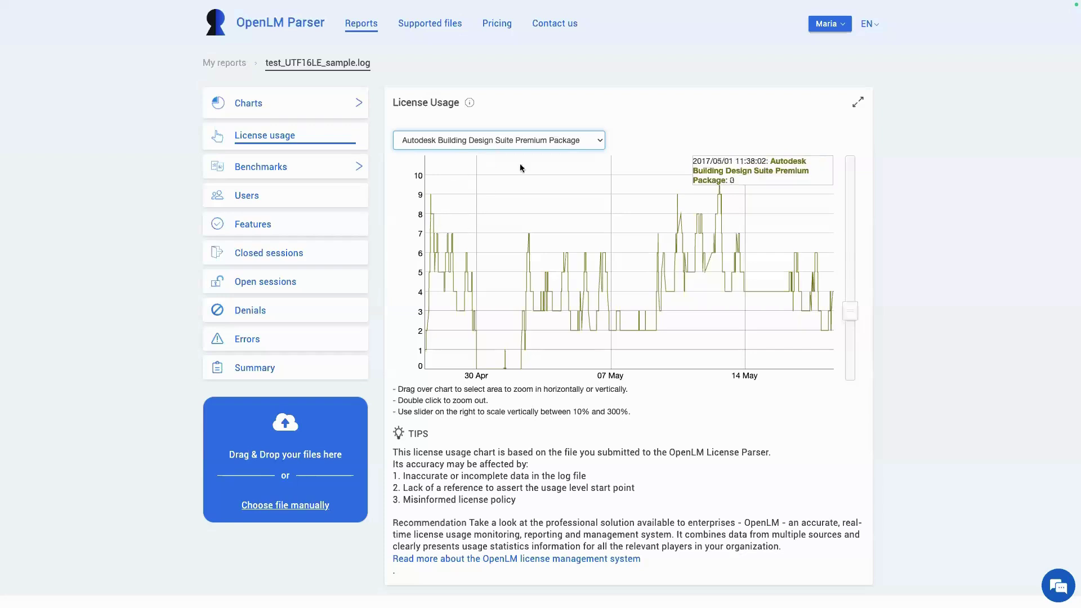
{"action": "left_click", "coordinate": [560, 142]}
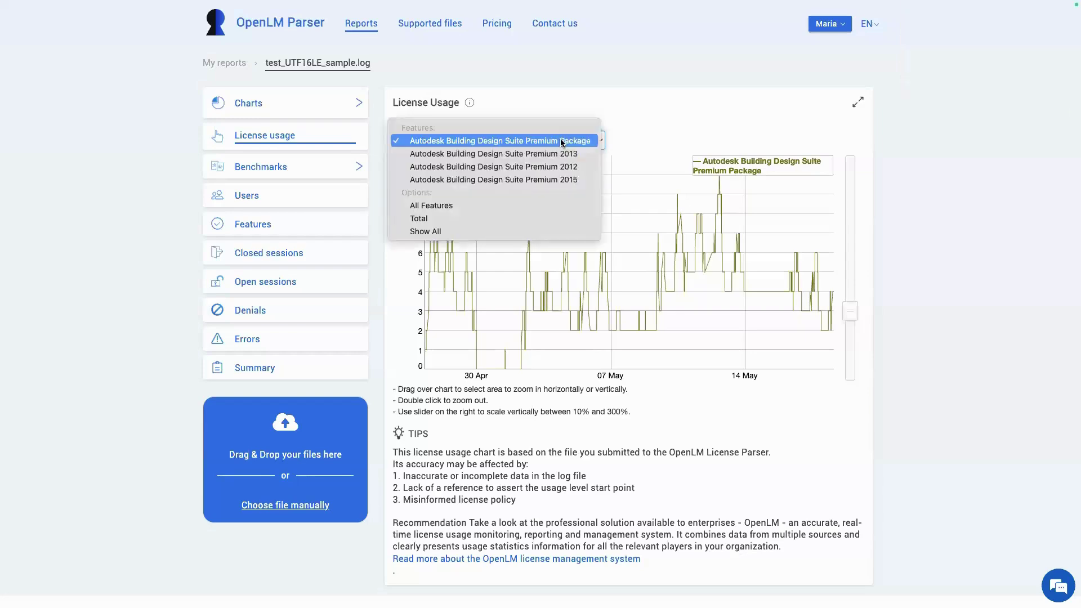
{"action": "left_click", "coordinate": [426, 232]}
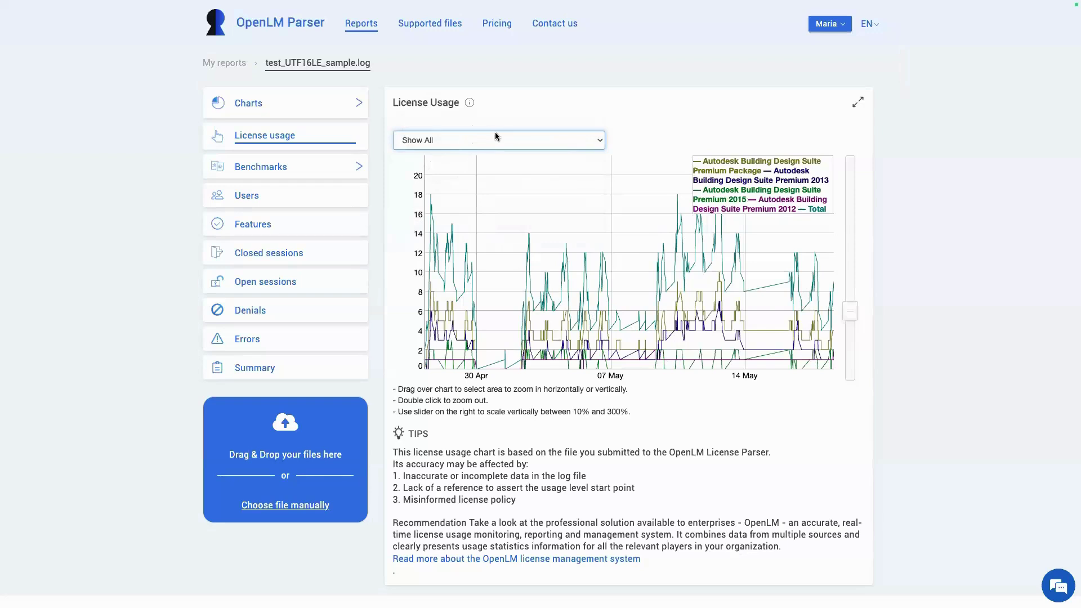
View the Average Session Duration benchmark for Autodesk Building Design Suite Premium 2013 and compare the log file with the benchmark samples.
{"action": "left_click", "coordinate": [289, 170]}
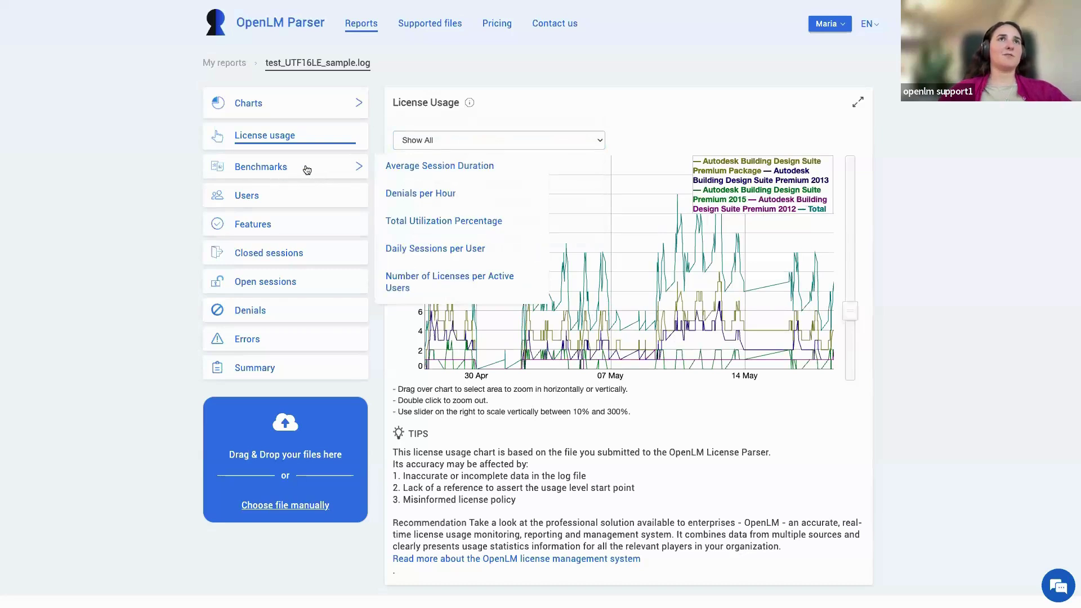
{"action": "left_click", "coordinate": [412, 167]}
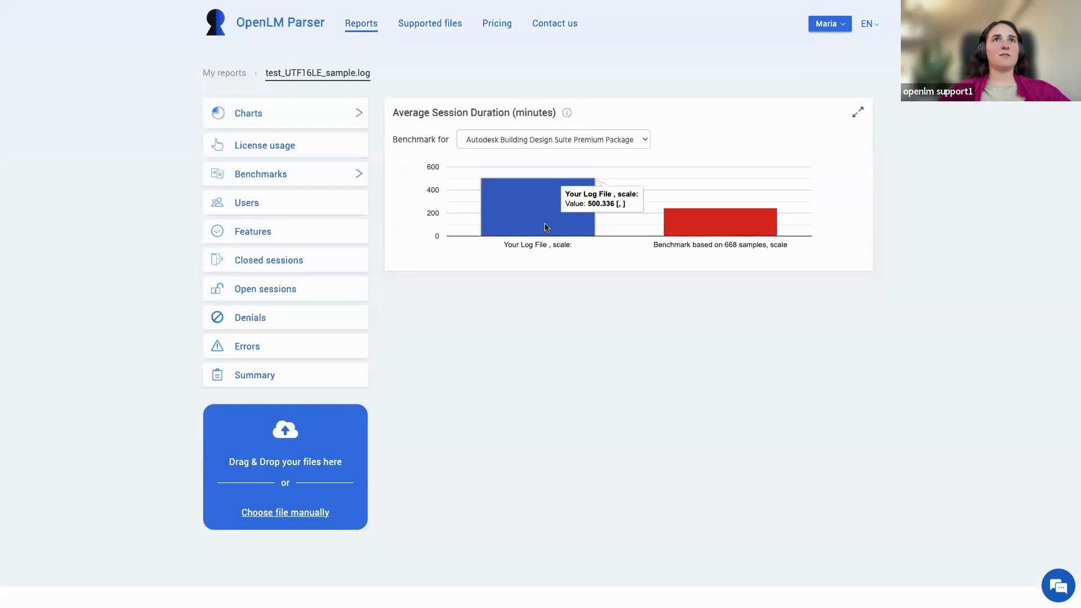
{"action": "left_click", "coordinate": [560, 142]}
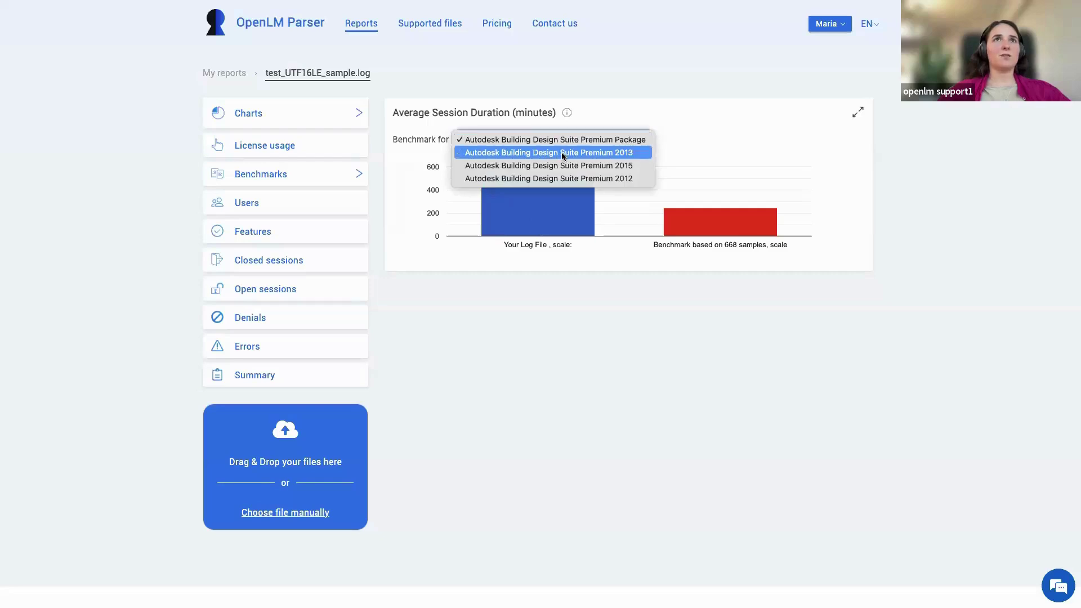
{"action": "left_click", "coordinate": [523, 154]}
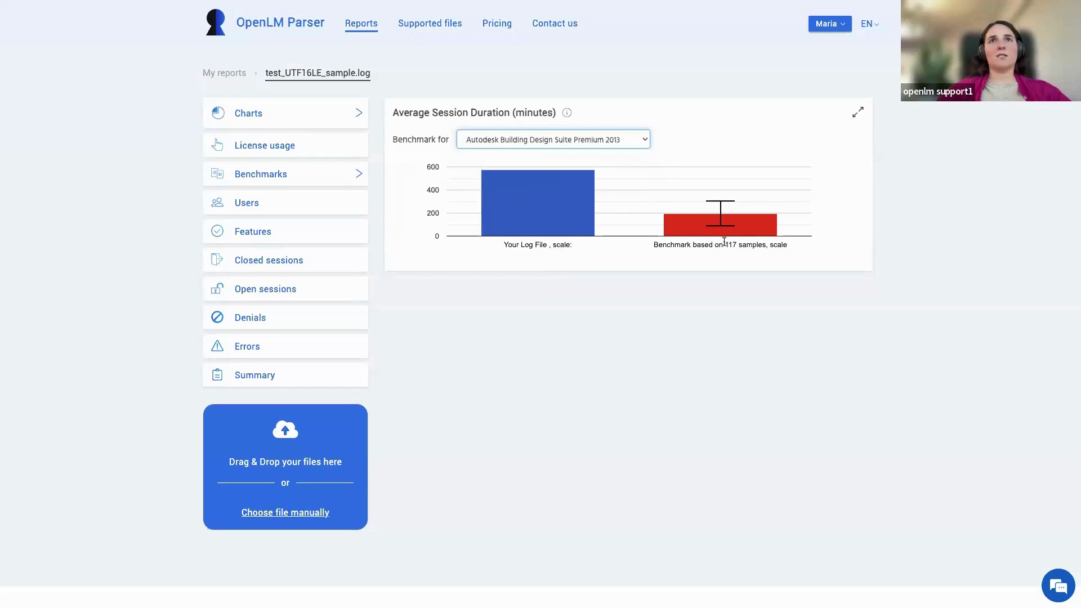
{"action": "mouse_move", "coordinate": [715, 238]}
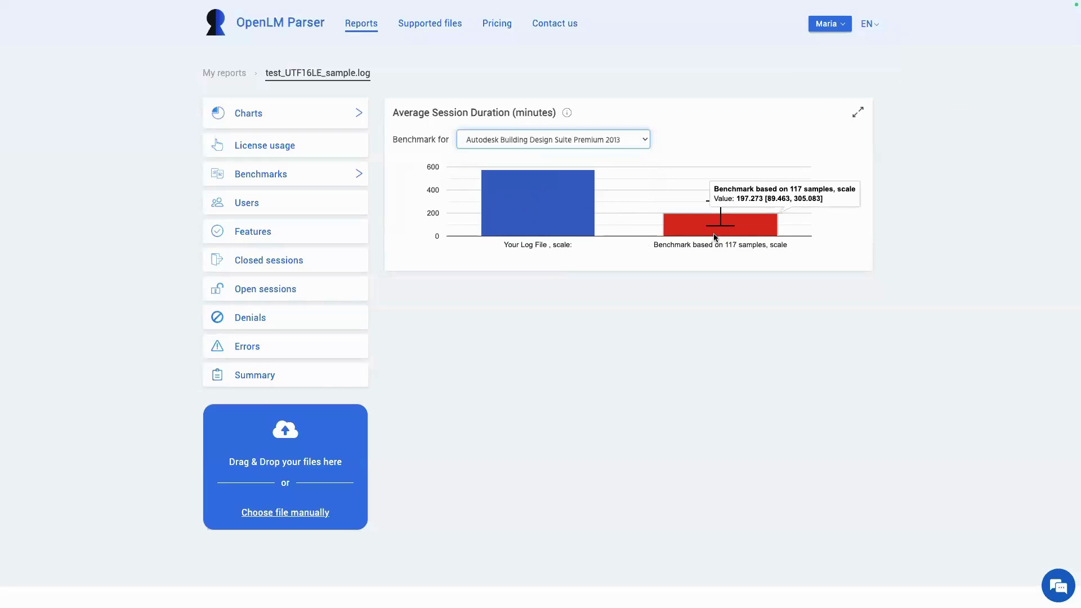
{"action": "mouse_move", "coordinate": [544, 210]}
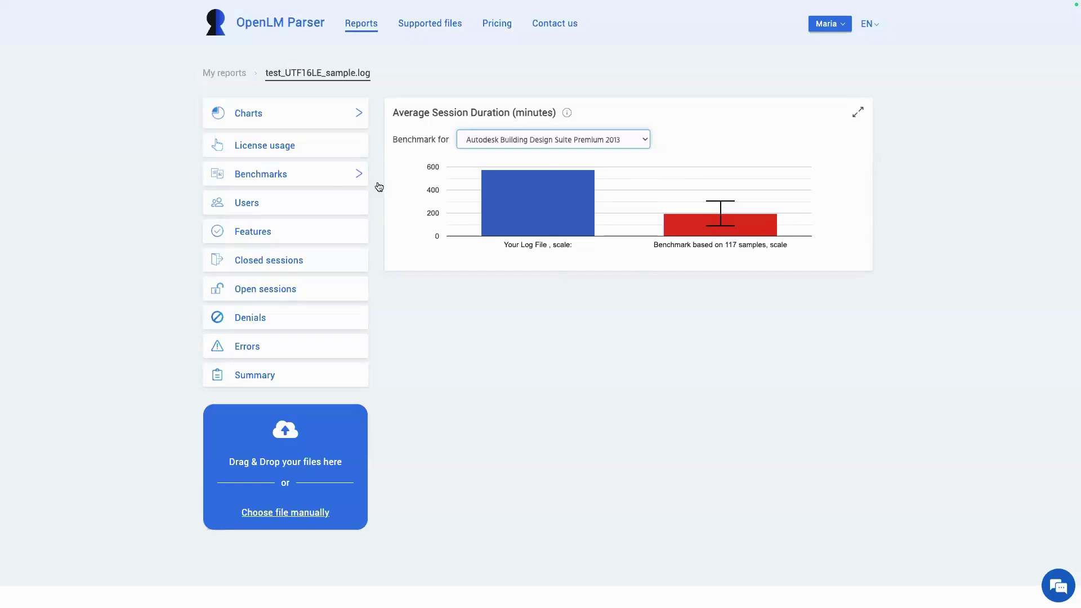
View the Denials per Hour and Total Utilization Percentage benchmarks for the Autodesk Building Design Suite Premium Package.
{"action": "mouse_move", "coordinate": [350, 177]}
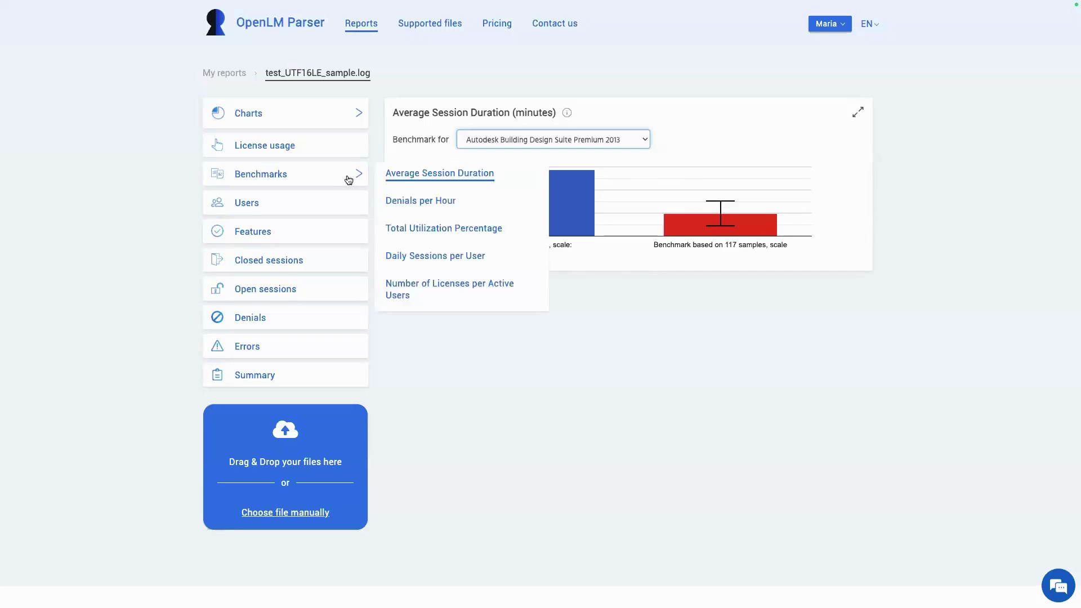
{"action": "left_click", "coordinate": [400, 204]}
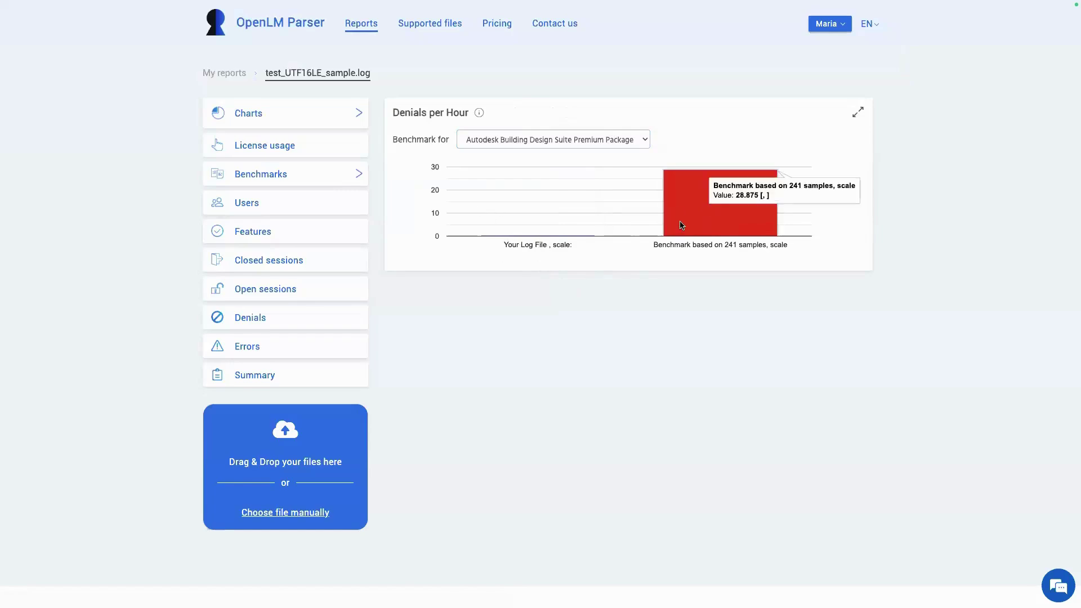
{"action": "mouse_move", "coordinate": [345, 170]}
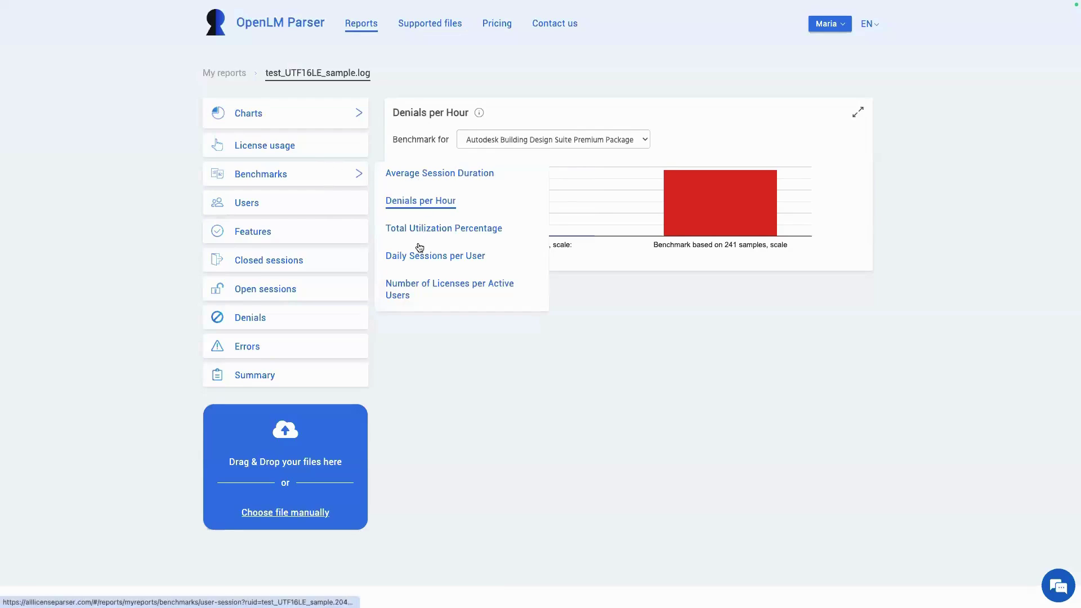
{"action": "left_click", "coordinate": [408, 229]}
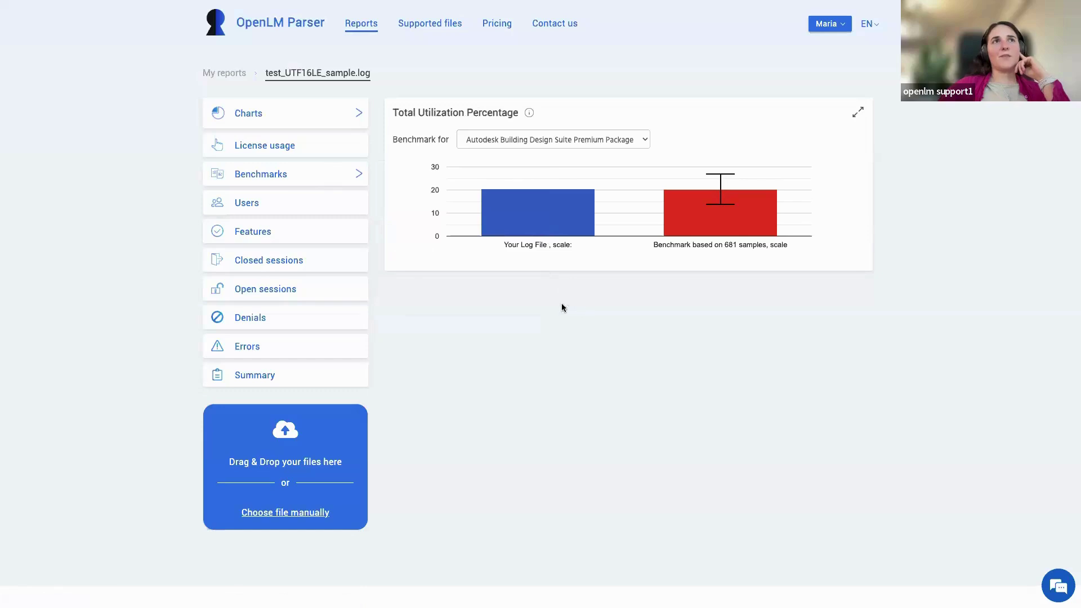
Examine the report's table of users with their sessions, total hours, average session length and denials.
{"action": "left_click", "coordinate": [244, 206]}
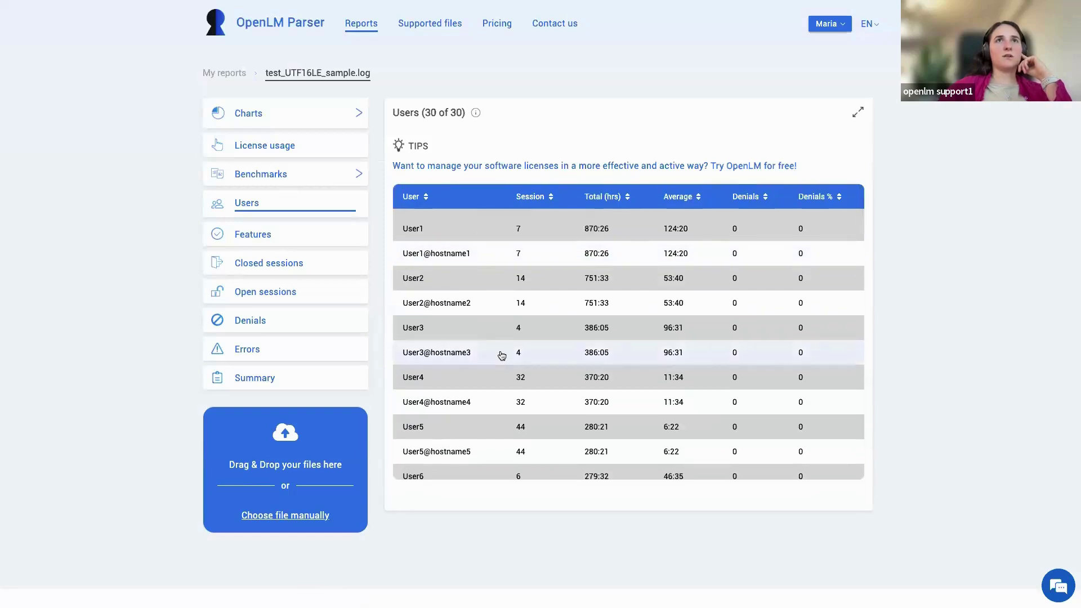
{"action": "scroll", "coordinate": [499, 354], "scroll_direction": "down", "scroll_amount": 5}
{"action": "scroll", "coordinate": [501, 355], "scroll_direction": "up", "scroll_amount": 5}
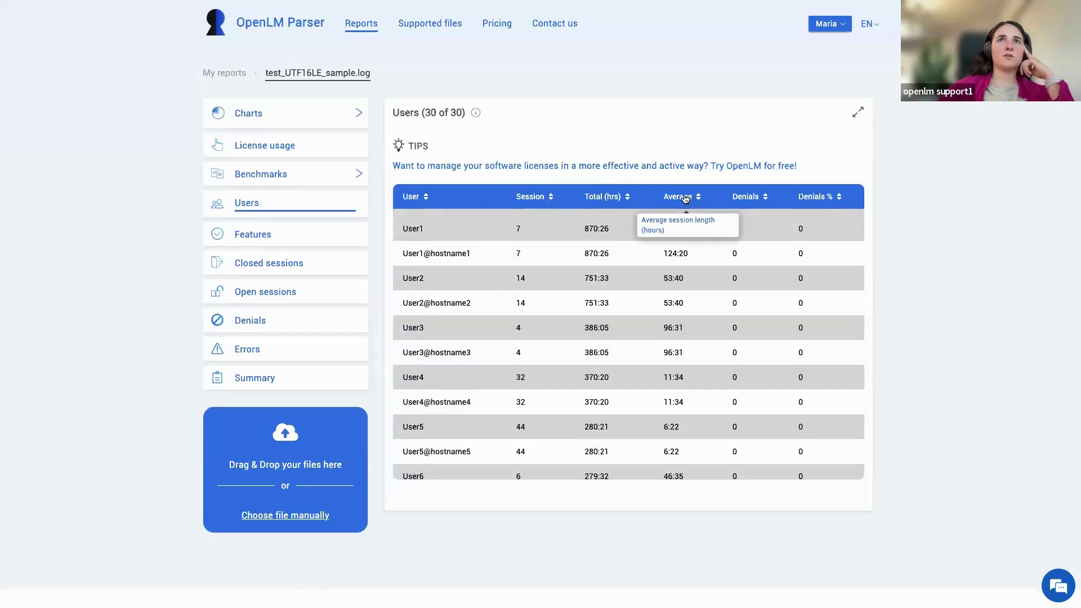
{"action": "scroll", "coordinate": [739, 256], "scroll_direction": "down", "scroll_amount": 1}
{"action": "scroll", "coordinate": [739, 256], "scroll_direction": "down", "scroll_amount": 15}
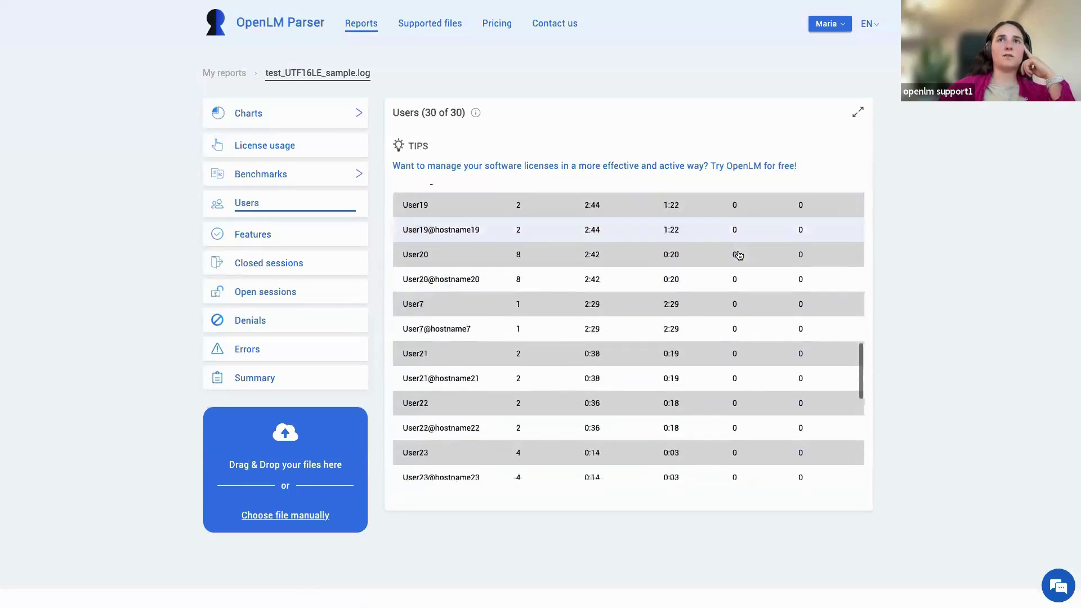
Review the denial counts and denial percentages of the individual users down to the end of the Users table.
{"action": "scroll", "coordinate": [739, 256], "scroll_direction": "up", "scroll_amount": 15}
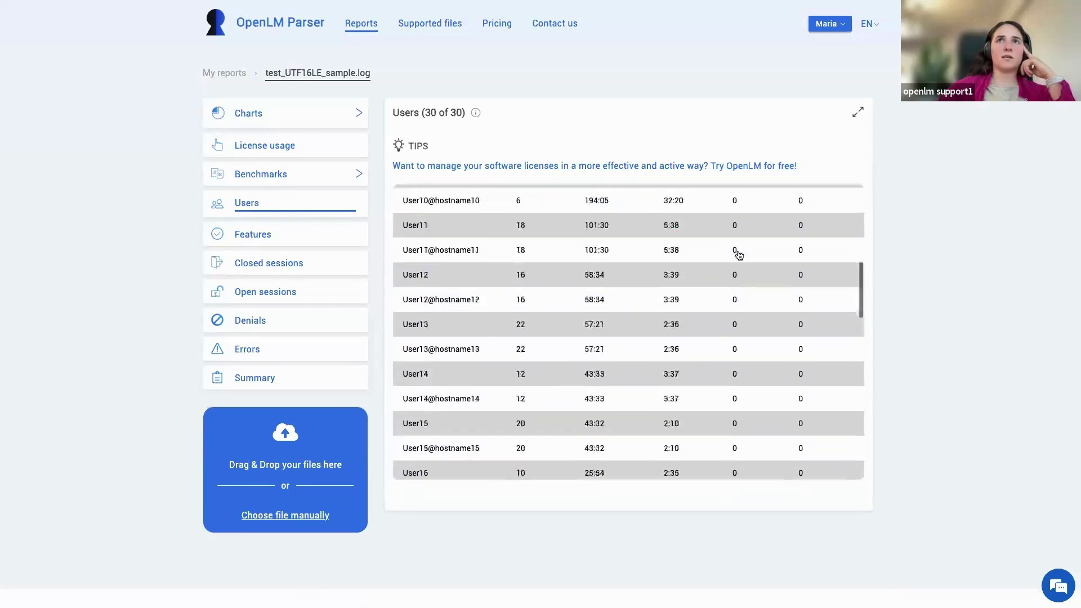
{"action": "scroll", "coordinate": [739, 256], "scroll_direction": "down", "scroll_amount": 15}
{"action": "scroll", "coordinate": [739, 255], "scroll_direction": "down", "scroll_amount": 3}
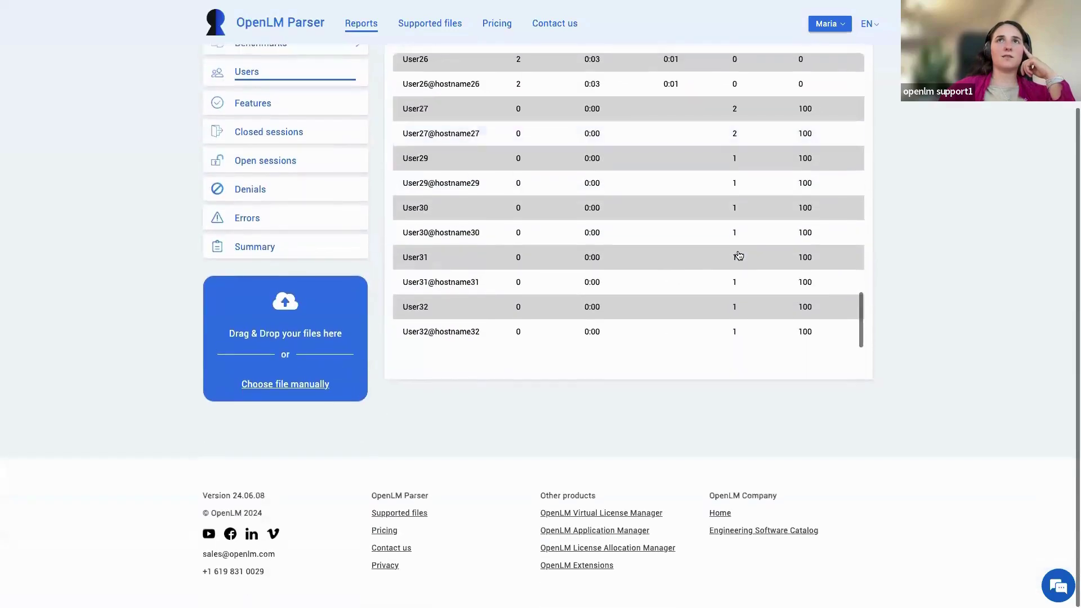
{"action": "scroll", "coordinate": [760, 205], "scroll_direction": "up", "scroll_amount": 2}
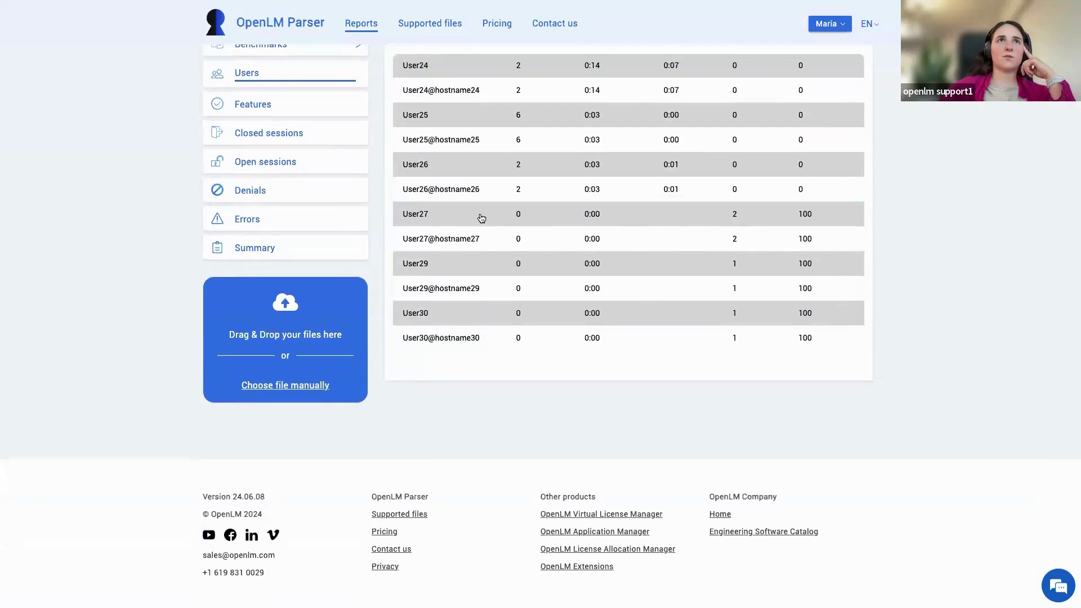
{"action": "scroll", "coordinate": [737, 221], "scroll_direction": "up", "scroll_amount": 1}
{"action": "scroll", "coordinate": [737, 222], "scroll_direction": "up", "scroll_amount": 15}
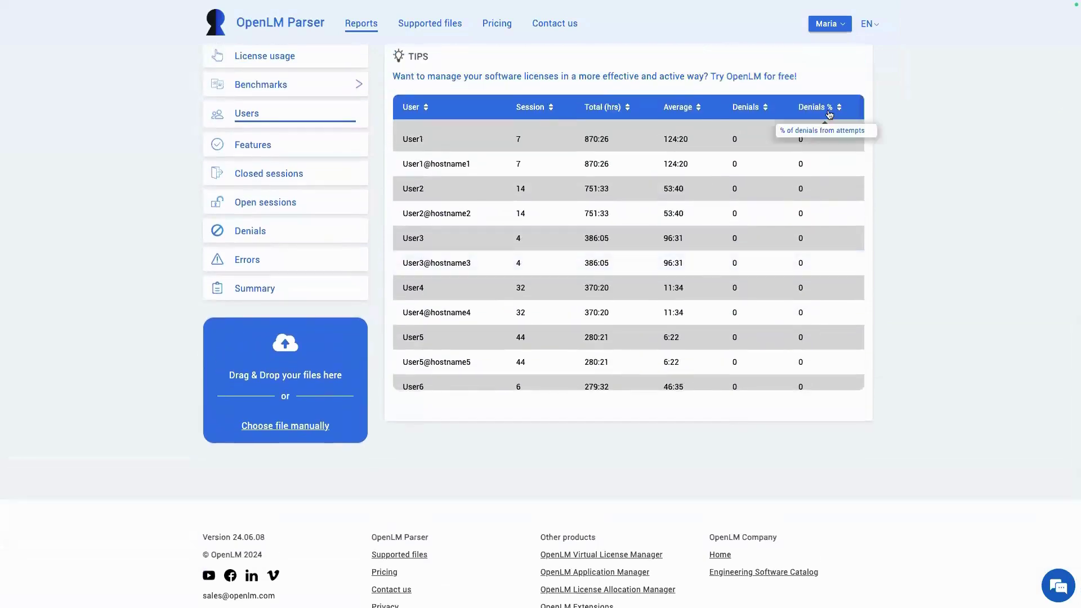
{"action": "left_click", "coordinate": [253, 148]}
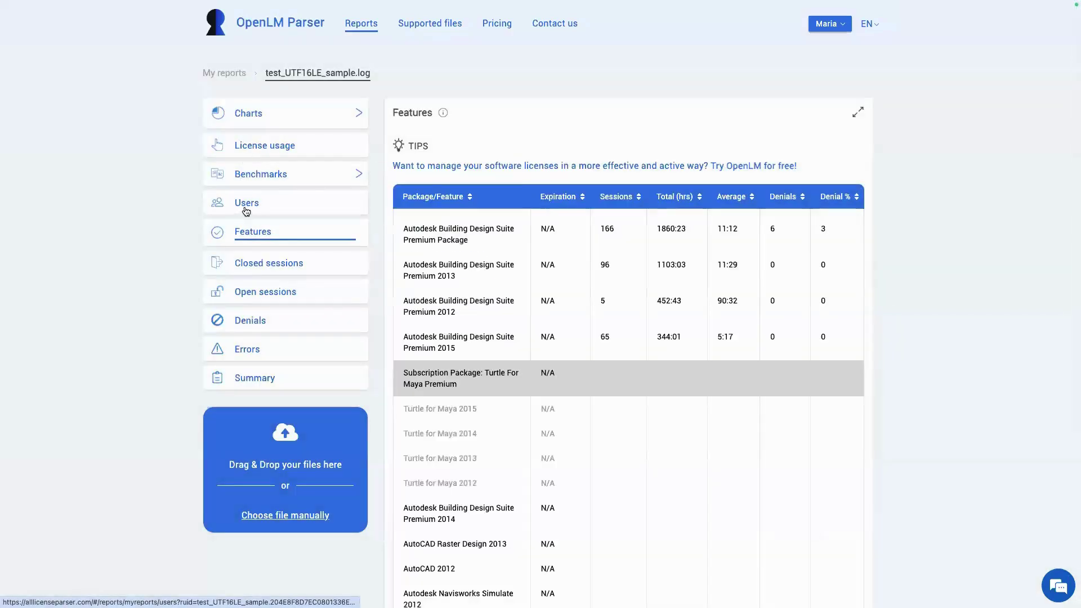
{"action": "left_click", "coordinate": [246, 210]}
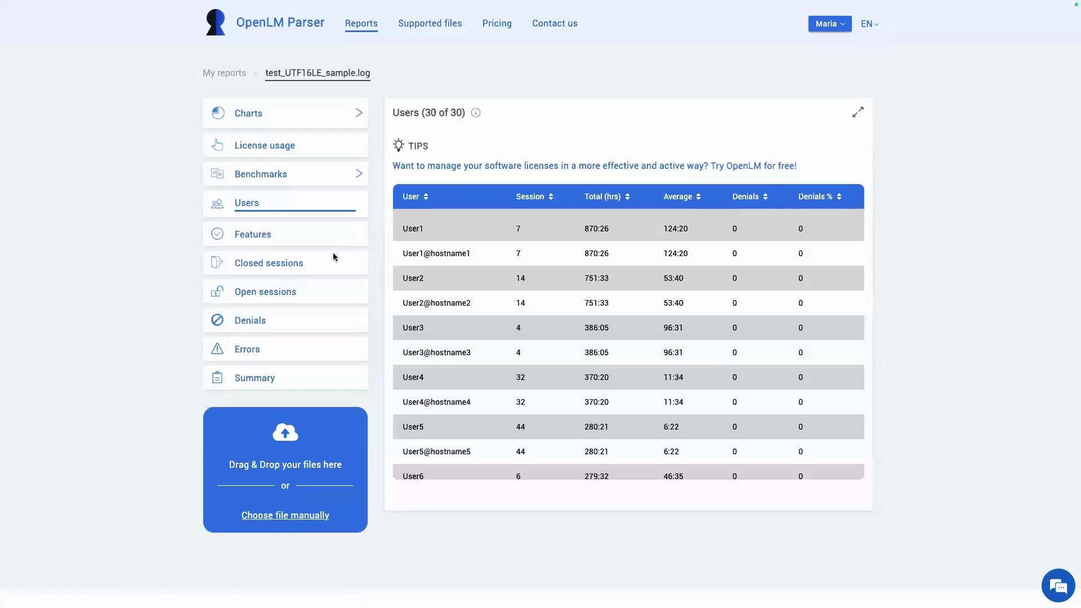
Examine the Features report's packages and features with their expiration, sessions, total hours, average duration and denials.
{"action": "left_click", "coordinate": [251, 235]}
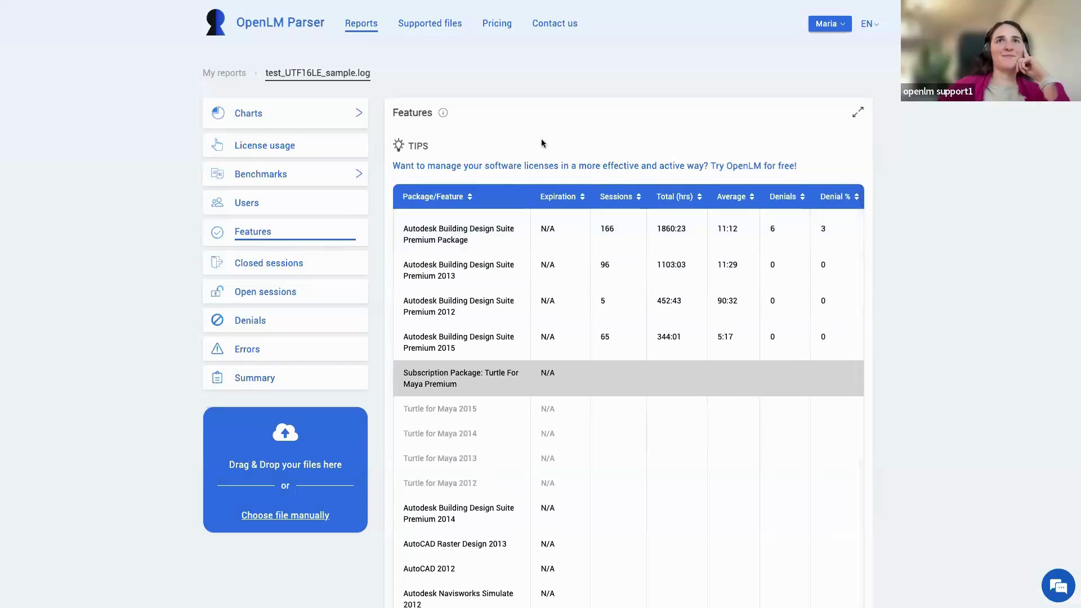
{"action": "scroll", "coordinate": [524, 148], "scroll_direction": "down", "scroll_amount": 2}
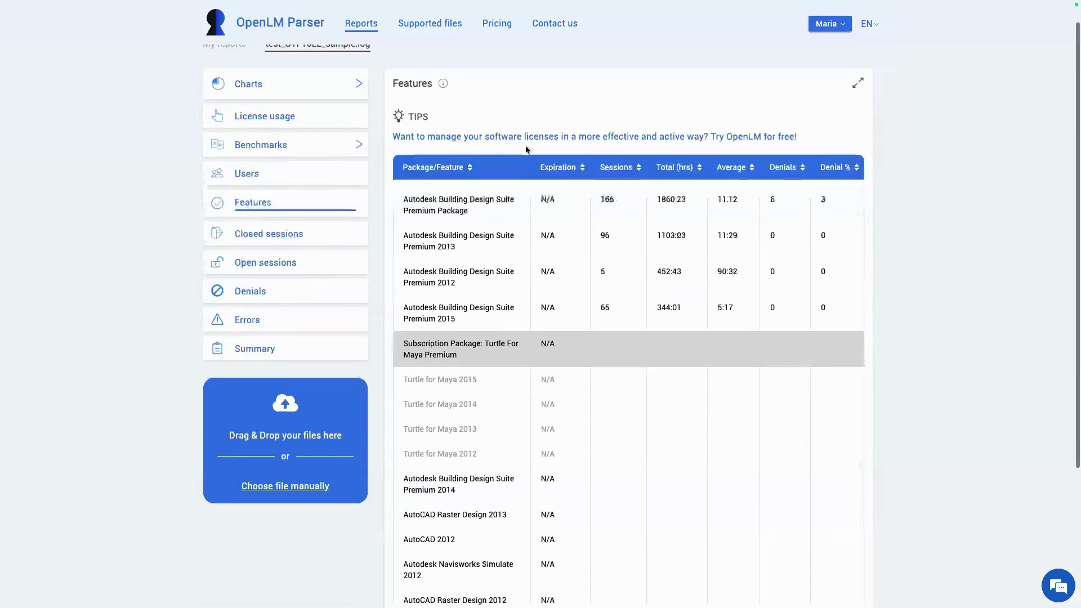
{"action": "scroll", "coordinate": [525, 149], "scroll_direction": "up", "scroll_amount": 2}
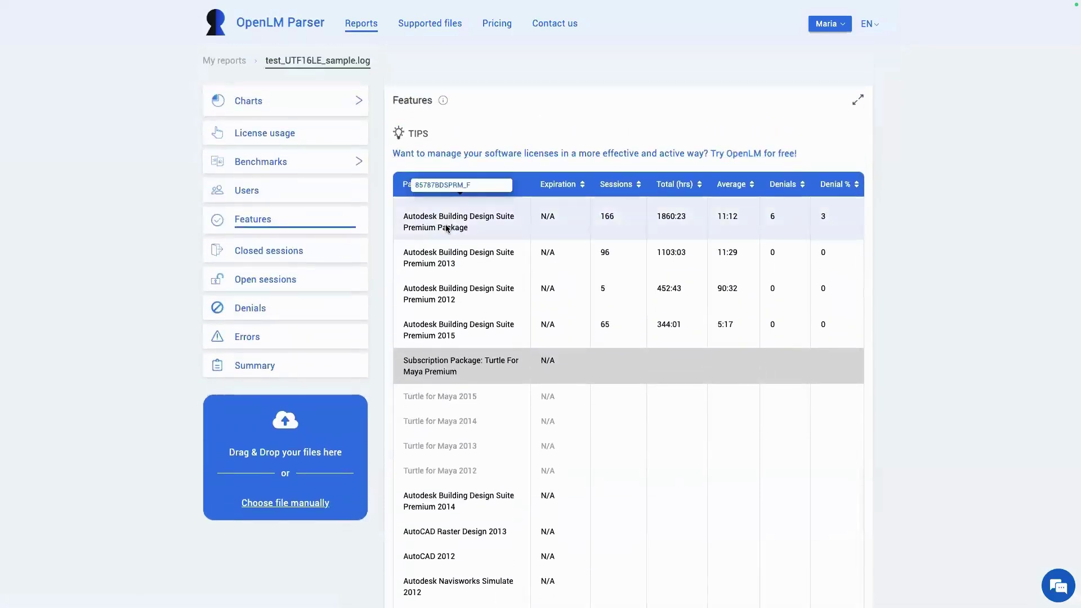
{"action": "scroll", "coordinate": [449, 227], "scroll_direction": "down", "scroll_amount": 1}
{"action": "scroll", "coordinate": [449, 227], "scroll_direction": "up", "scroll_amount": 1}
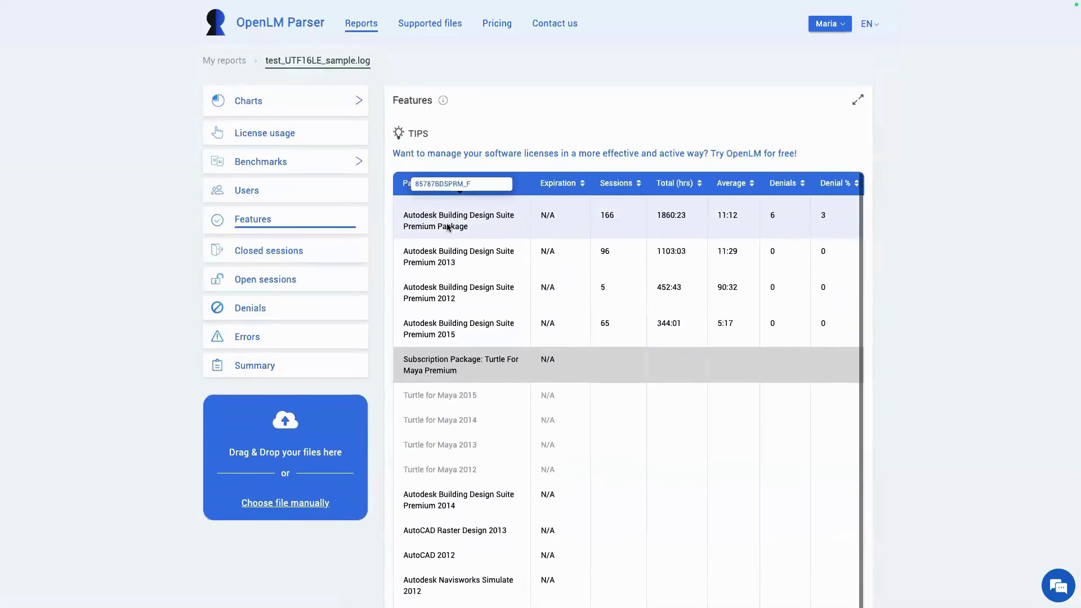
{"action": "scroll", "coordinate": [515, 360], "scroll_direction": "down", "scroll_amount": 1}
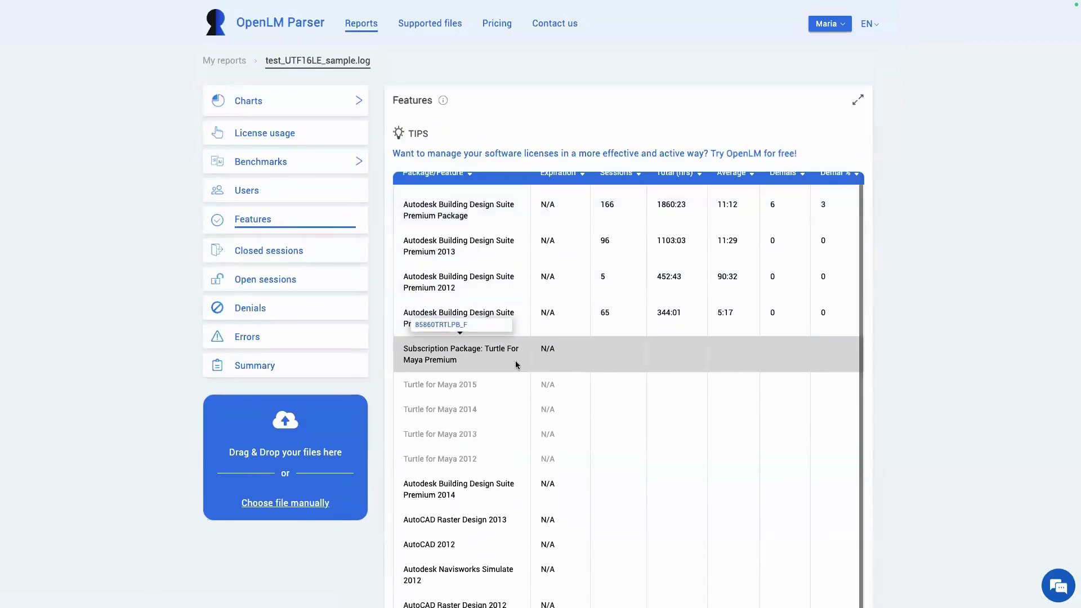
{"action": "scroll", "coordinate": [473, 442], "scroll_direction": "up", "scroll_amount": 1}
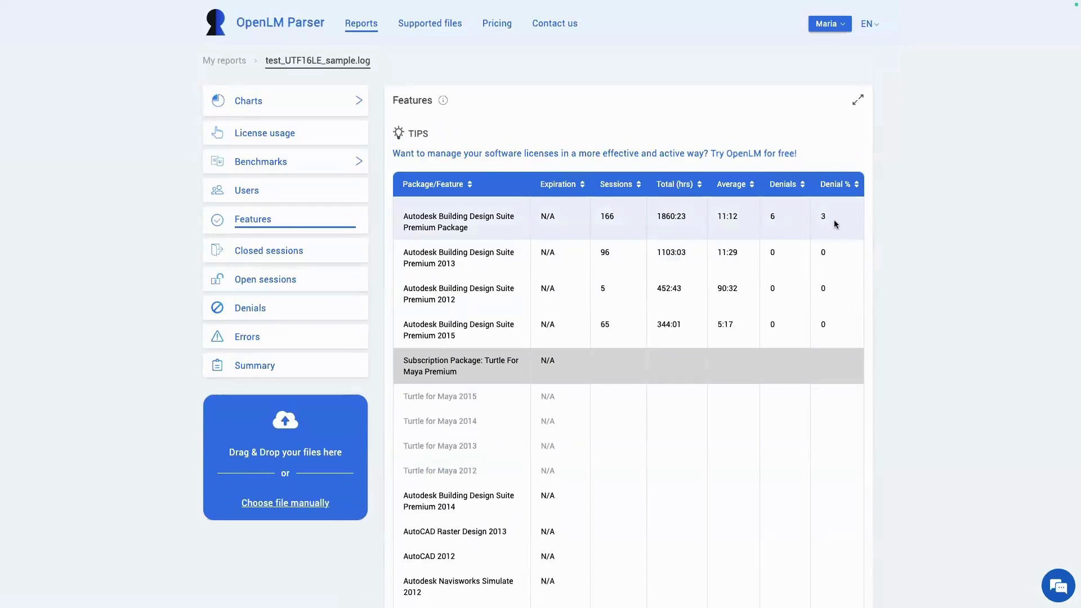
{"action": "scroll", "coordinate": [803, 282], "scroll_direction": "down", "scroll_amount": 1}
{"action": "scroll", "coordinate": [738, 407], "scroll_direction": "down", "scroll_amount": 3}
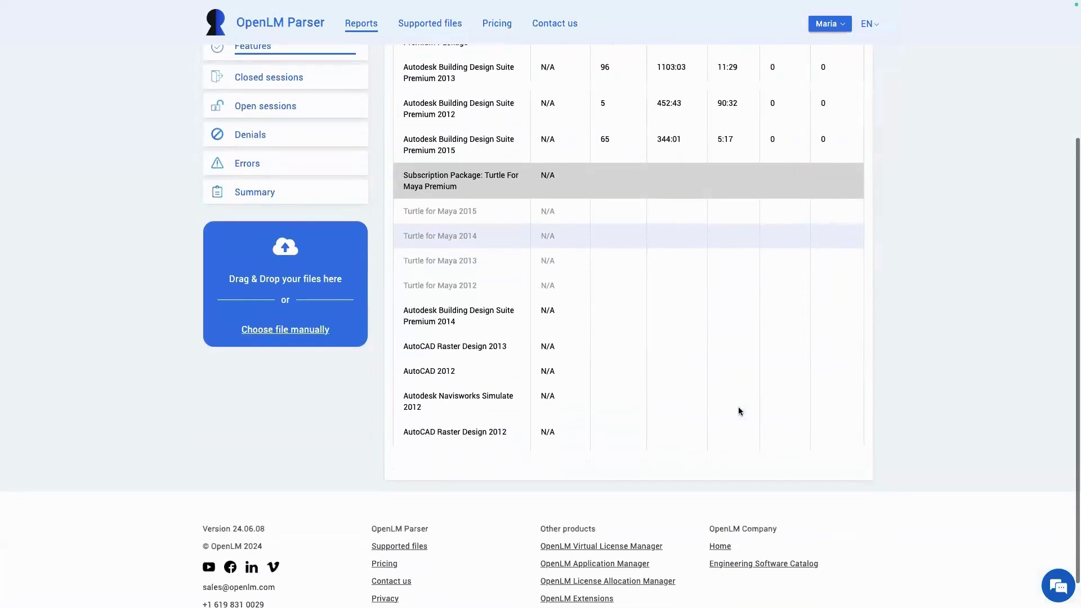
{"action": "scroll", "coordinate": [738, 408], "scroll_direction": "up", "scroll_amount": 4}
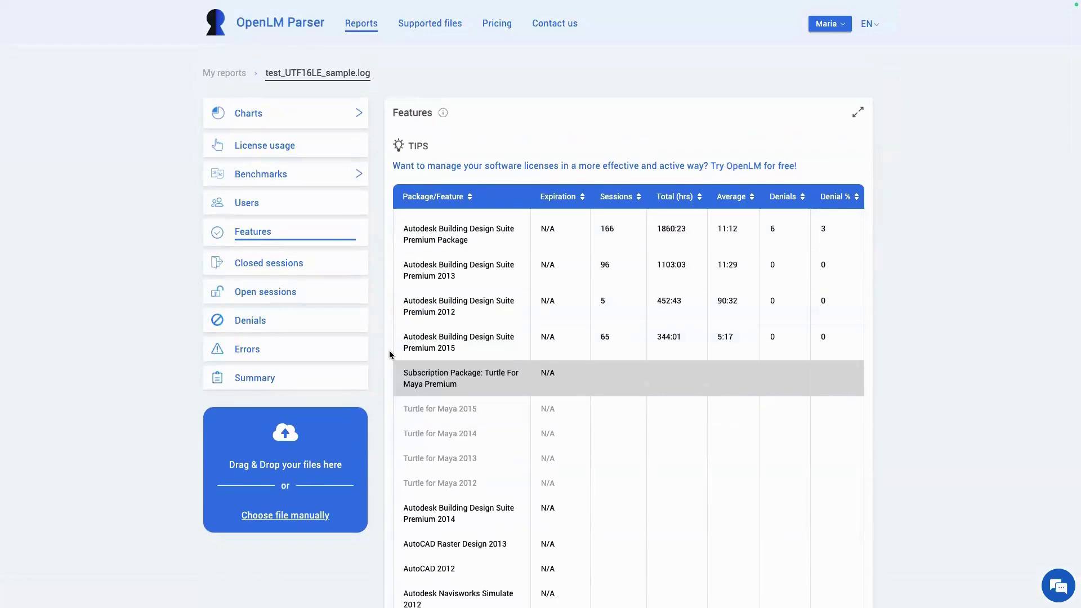
Examine the Closed Sessions report for each user's session start, end and duration per acquired feature.
{"action": "left_click", "coordinate": [265, 269]}
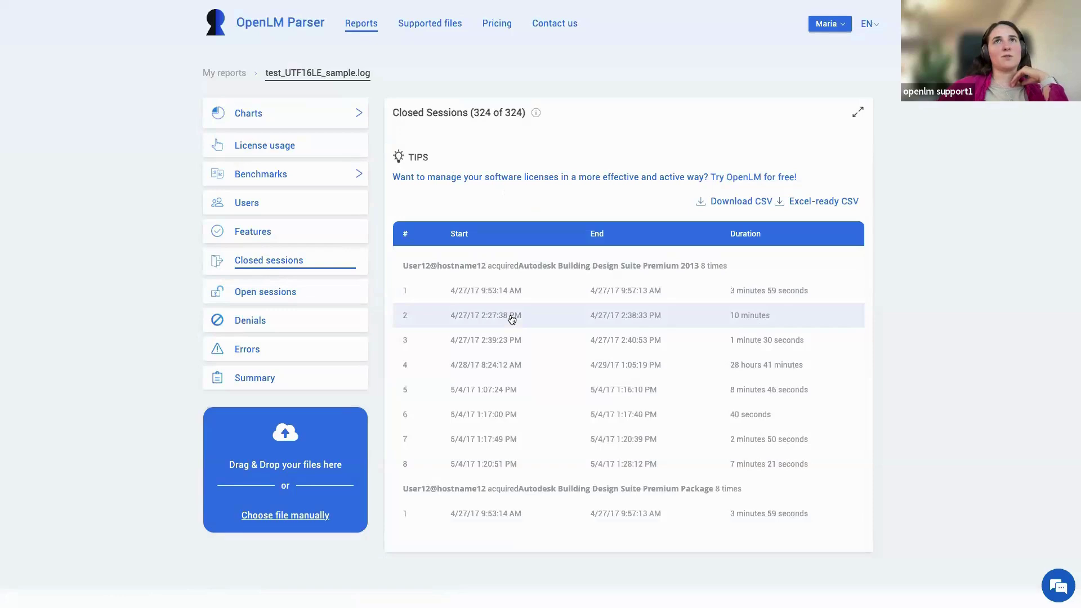
{"action": "scroll", "coordinate": [512, 319], "scroll_direction": "down", "scroll_amount": 2}
{"action": "scroll", "coordinate": [509, 313], "scroll_direction": "up", "scroll_amount": 2}
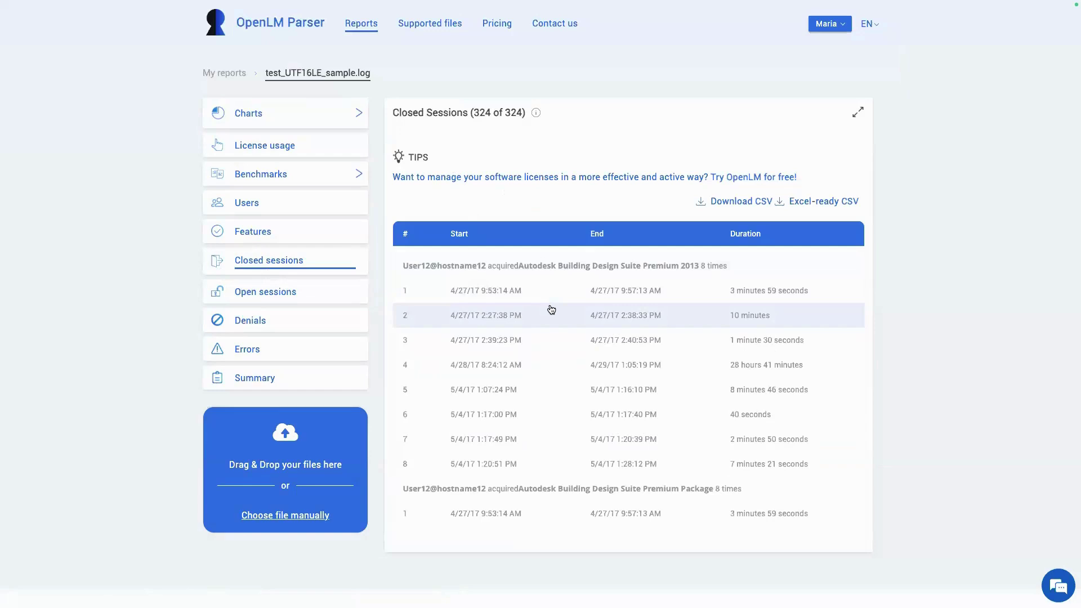
{"action": "scroll", "coordinate": [551, 308], "scroll_direction": "down", "scroll_amount": 5}
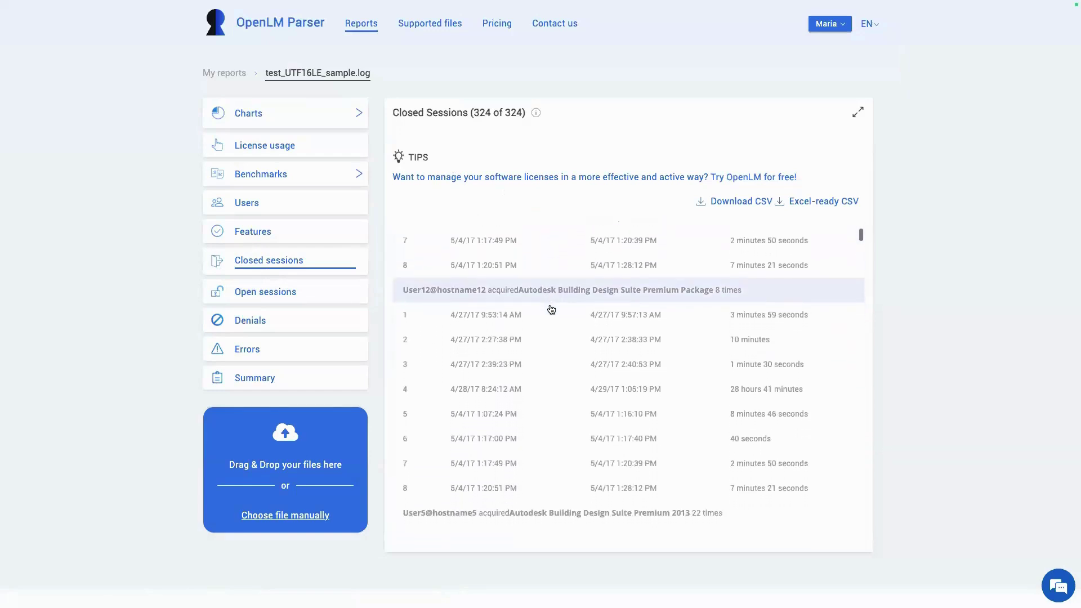
{"action": "scroll", "coordinate": [551, 309], "scroll_direction": "down", "scroll_amount": 4}
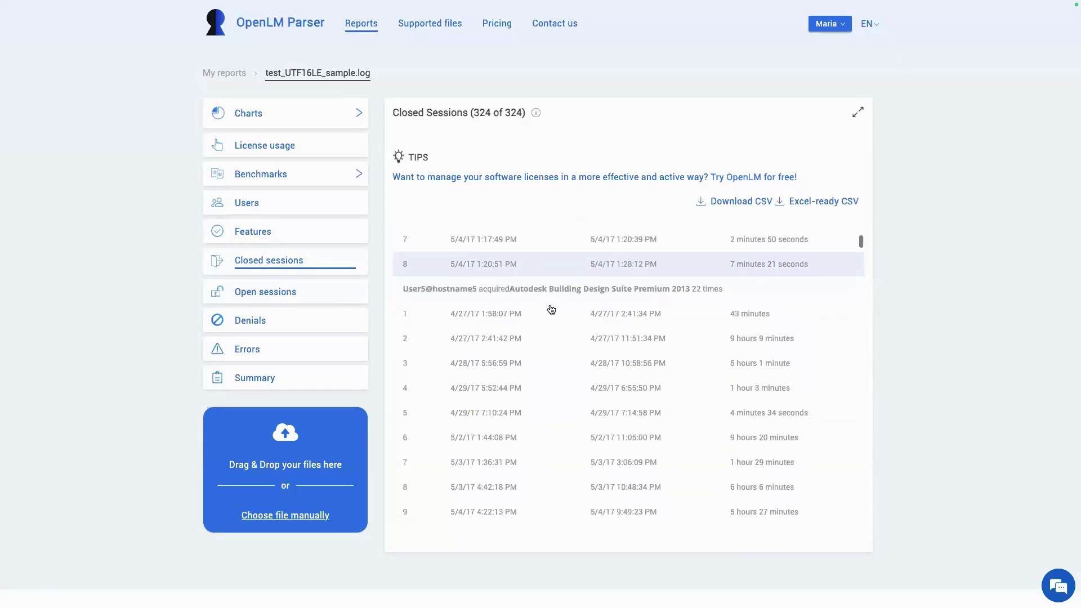
{"action": "scroll", "coordinate": [551, 309], "scroll_direction": "up", "scroll_amount": 1}
{"action": "scroll", "coordinate": [551, 306], "scroll_direction": "down", "scroll_amount": 5}
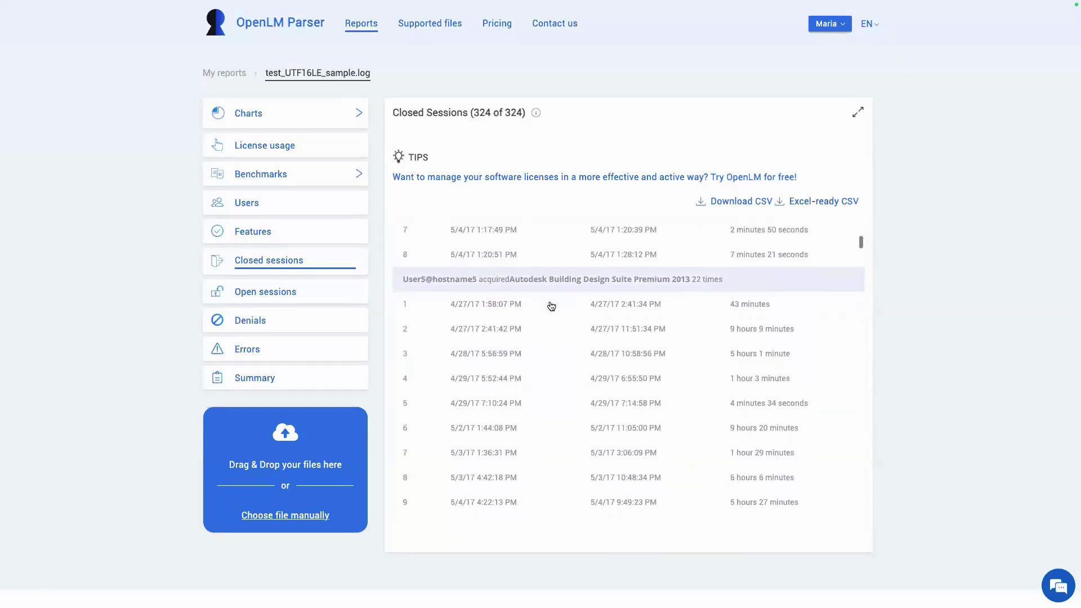
{"action": "scroll", "coordinate": [550, 307], "scroll_direction": "down", "scroll_amount": 5}
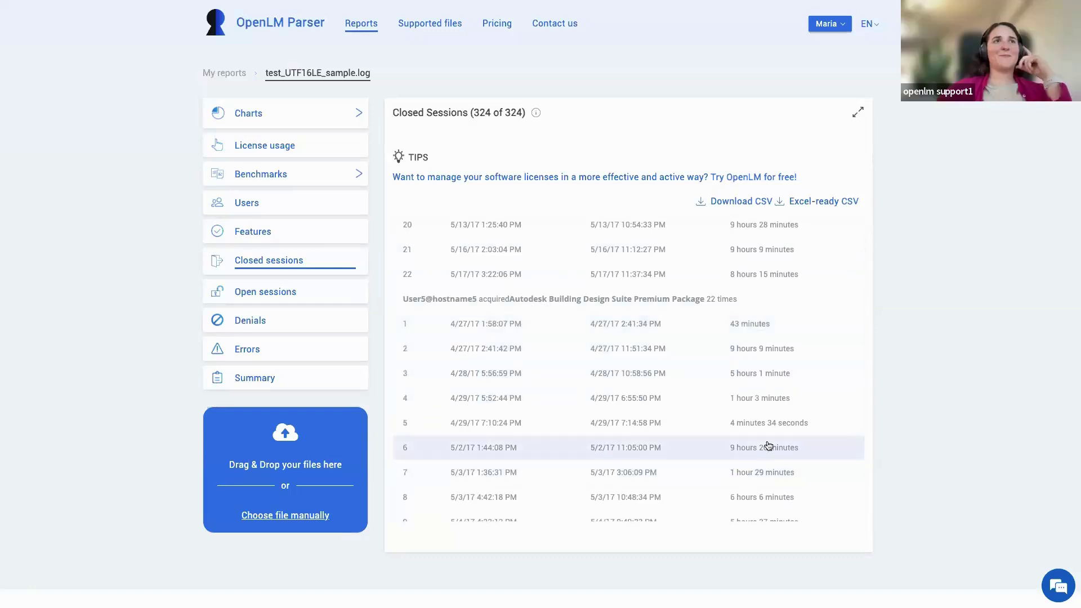
{"action": "scroll", "coordinate": [622, 379], "scroll_direction": "up", "scroll_amount": 10}
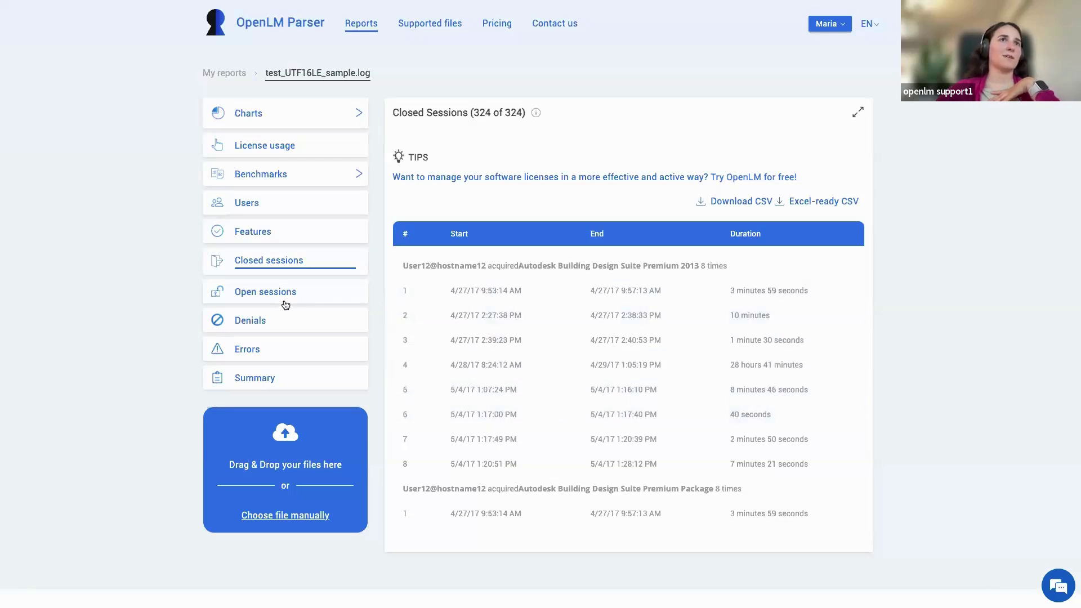
Examine the Open Sessions report for the users, features, start times and durations of sessions still open.
{"action": "left_click", "coordinate": [269, 290]}
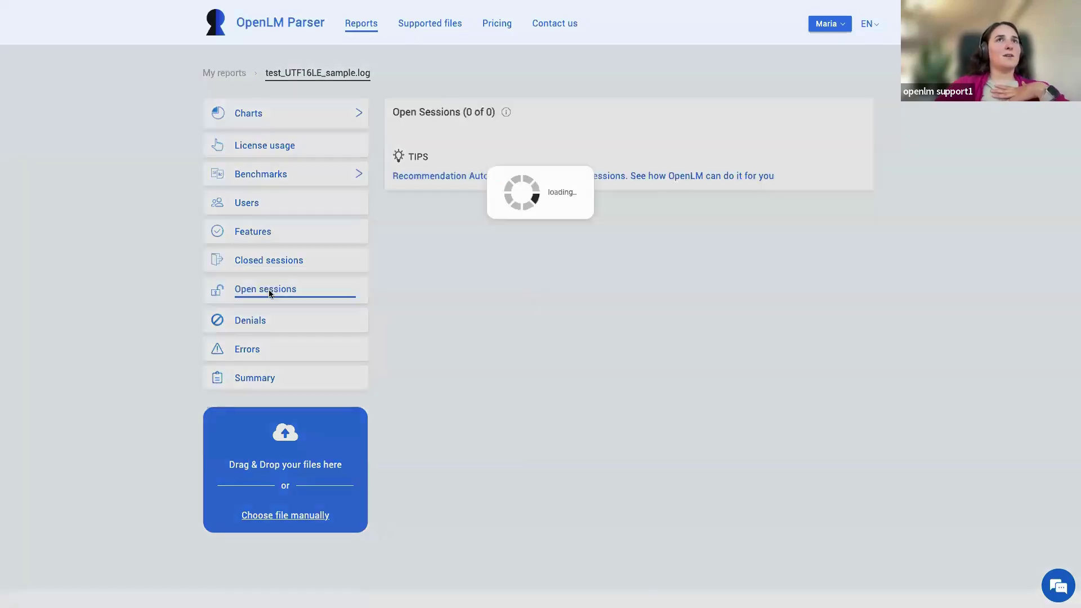
{"action": "scroll", "coordinate": [622, 251], "scroll_direction": "down", "scroll_amount": 2}
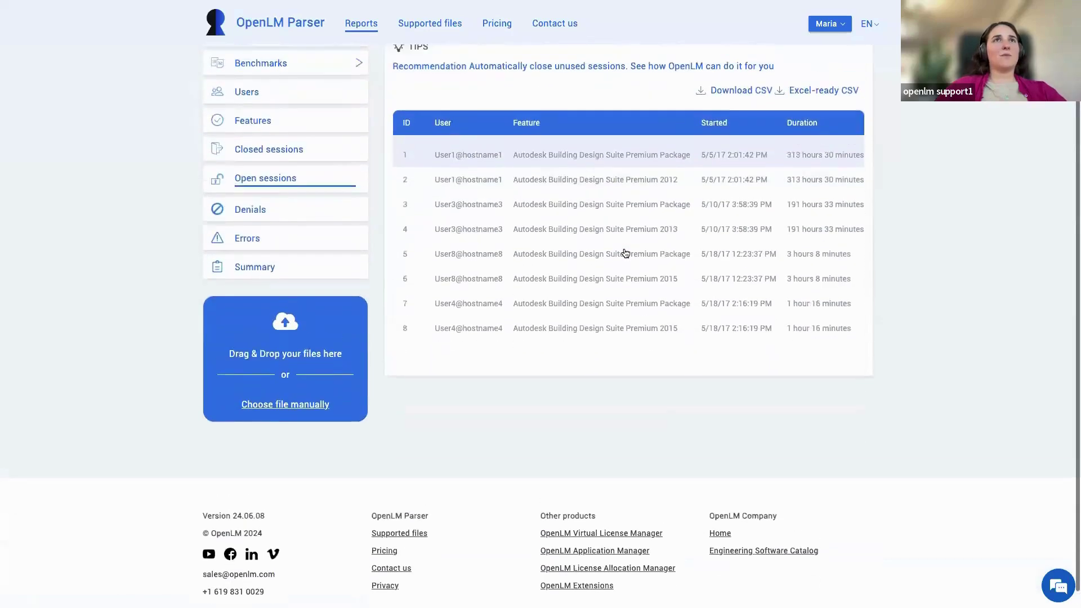
{"action": "scroll", "coordinate": [623, 251], "scroll_direction": "up", "scroll_amount": 1}
{"action": "scroll", "coordinate": [521, 249], "scroll_direction": "up", "scroll_amount": 2}
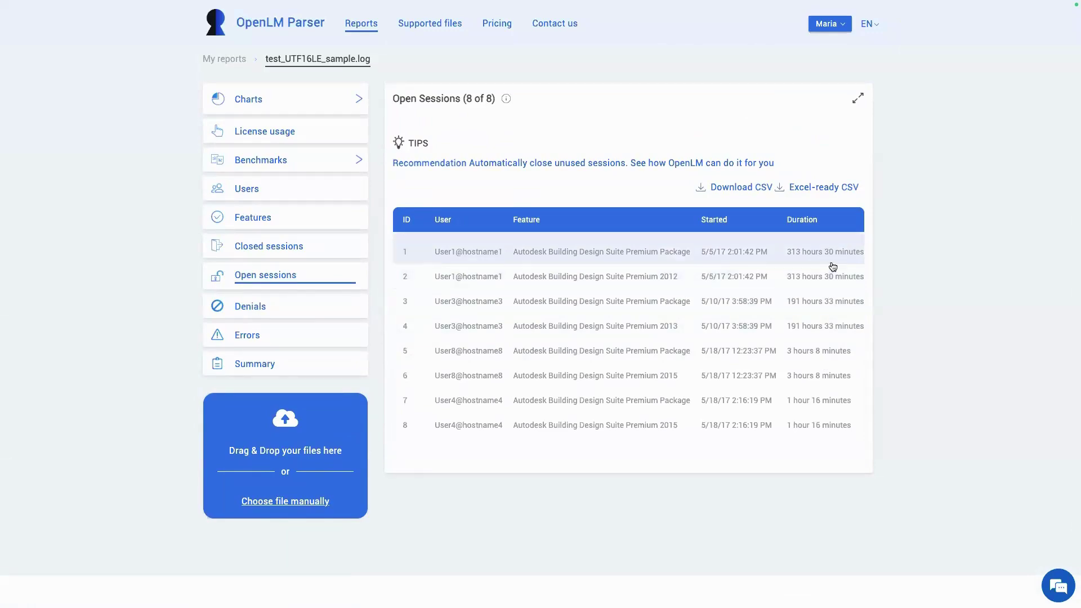
{"action": "scroll", "coordinate": [820, 300], "scroll_direction": "down", "scroll_amount": 1}
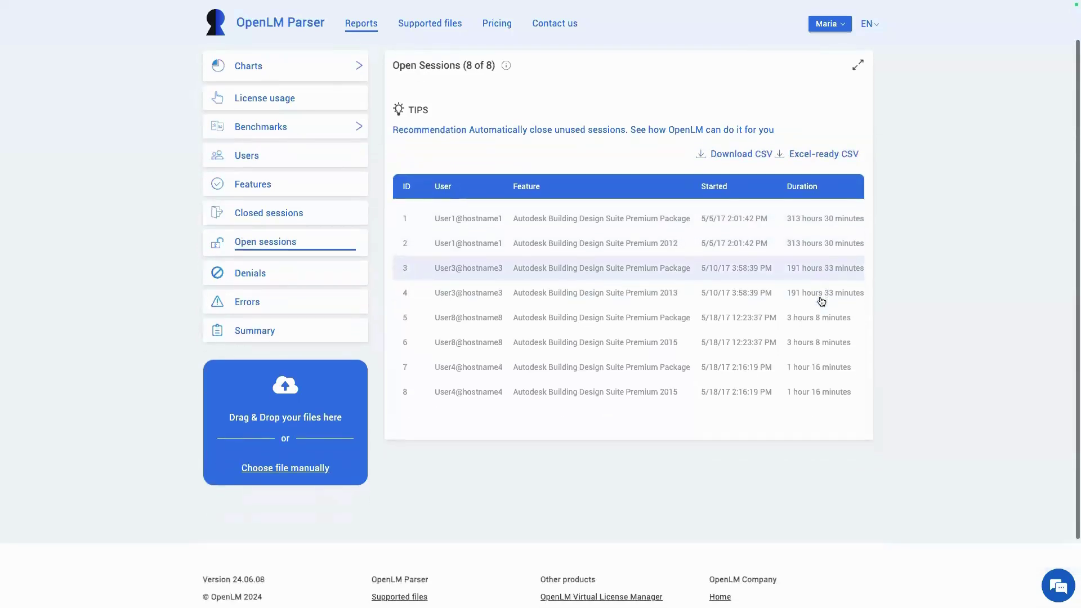
{"action": "scroll", "coordinate": [820, 302], "scroll_direction": "up", "scroll_amount": 1}
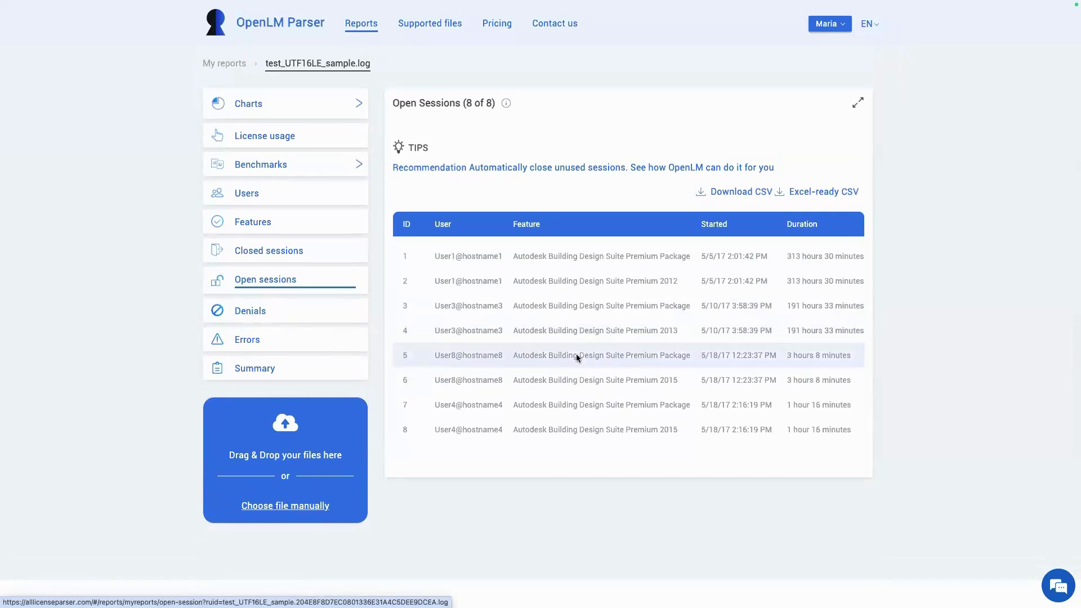
{"action": "scroll", "coordinate": [577, 355], "scroll_direction": "up", "scroll_amount": 1}
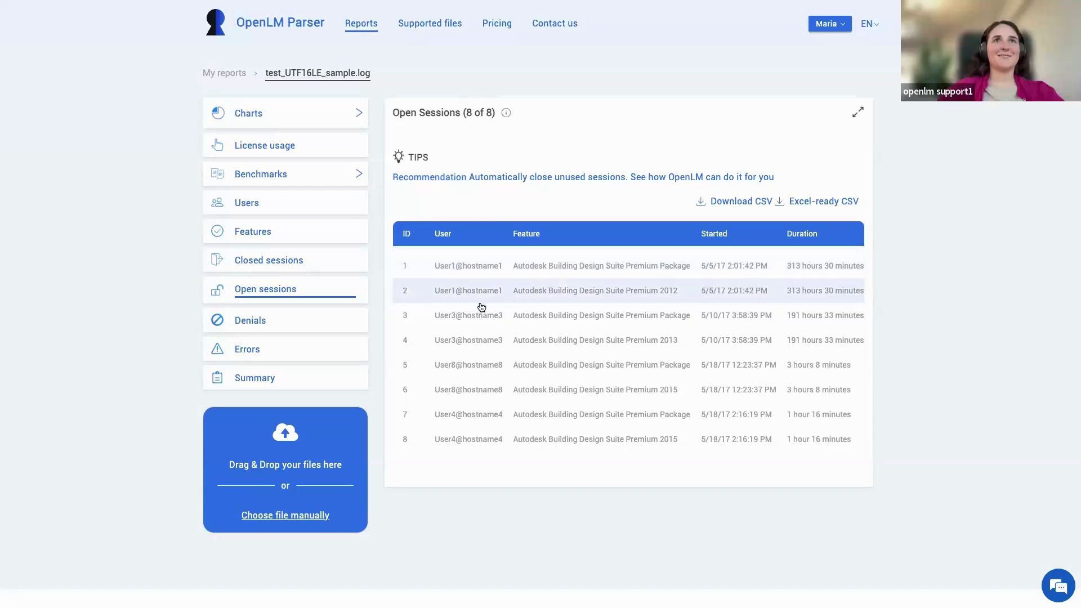
Review the Denials report for the date, reason, time, feature and user of each denied license request.
{"action": "left_click", "coordinate": [246, 318]}
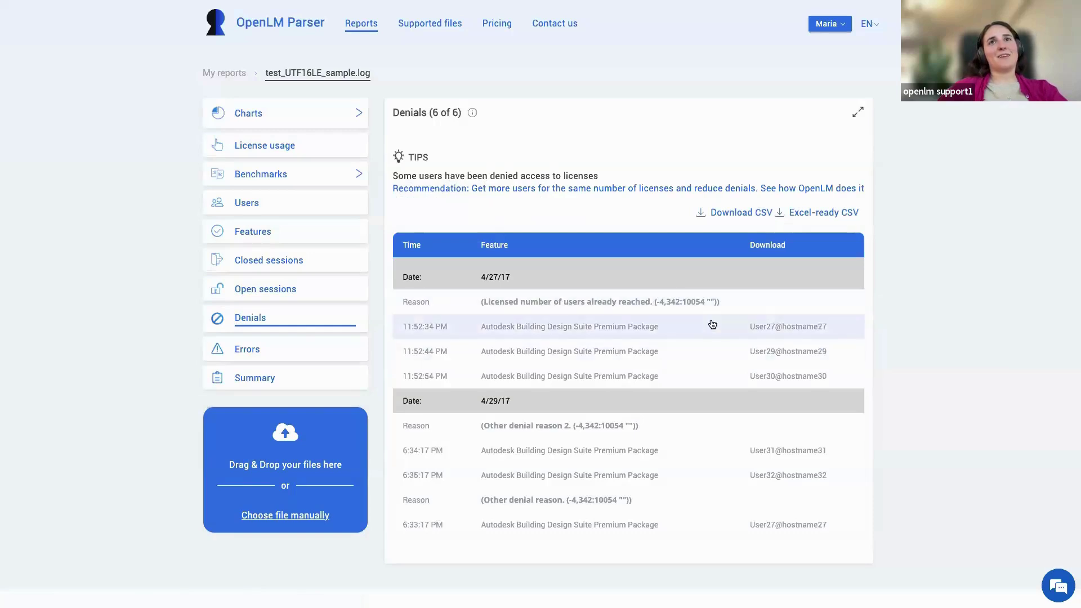
{"action": "scroll", "coordinate": [712, 324], "scroll_direction": "down", "scroll_amount": 1}
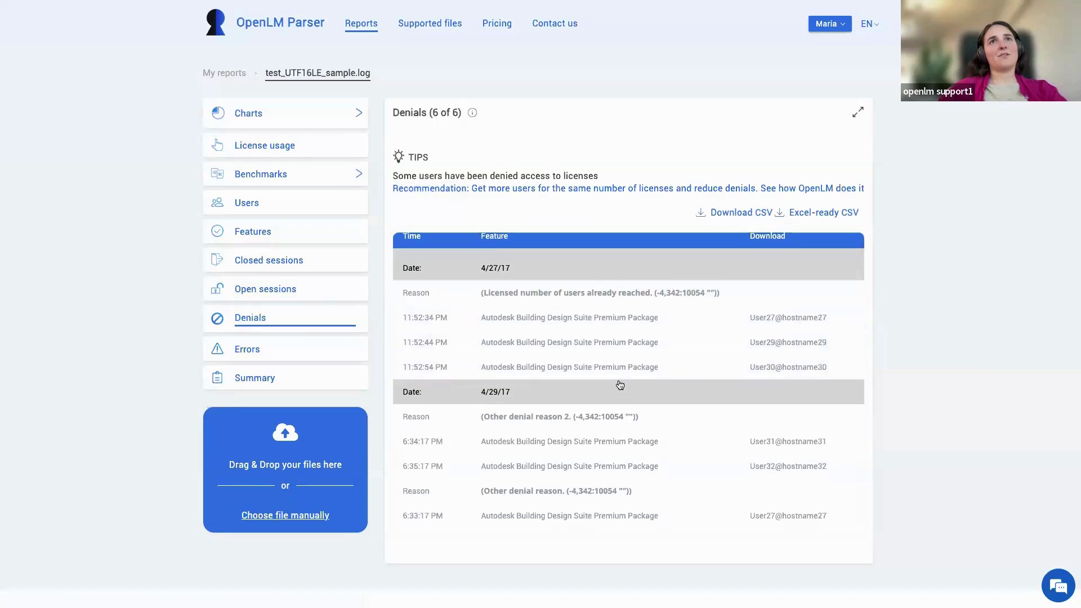
{"action": "scroll", "coordinate": [620, 385], "scroll_direction": "up", "scroll_amount": 1}
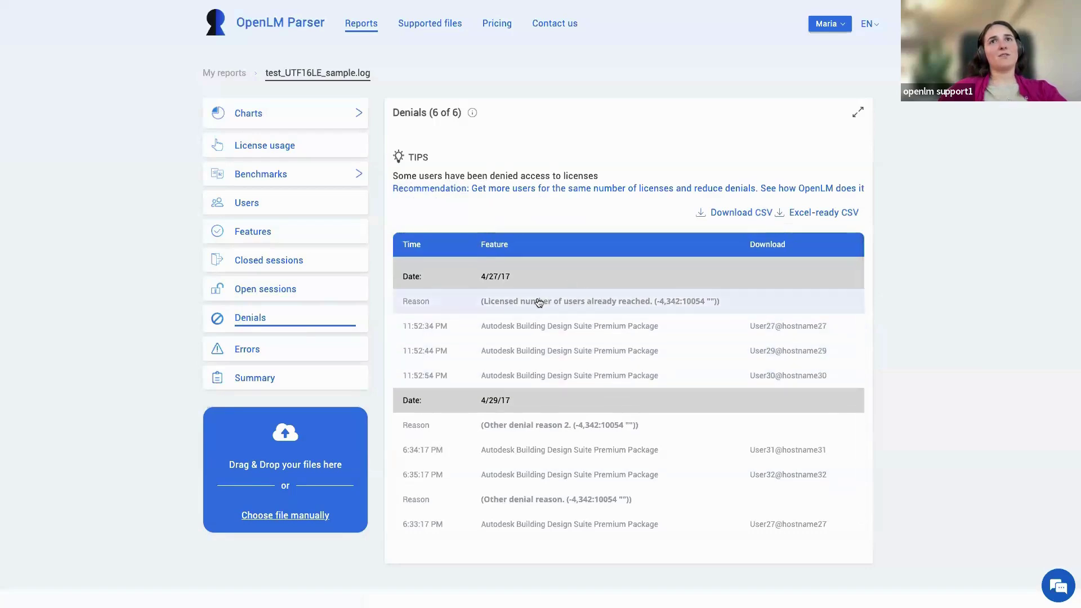
{"action": "scroll", "coordinate": [546, 328], "scroll_direction": "down", "scroll_amount": 1}
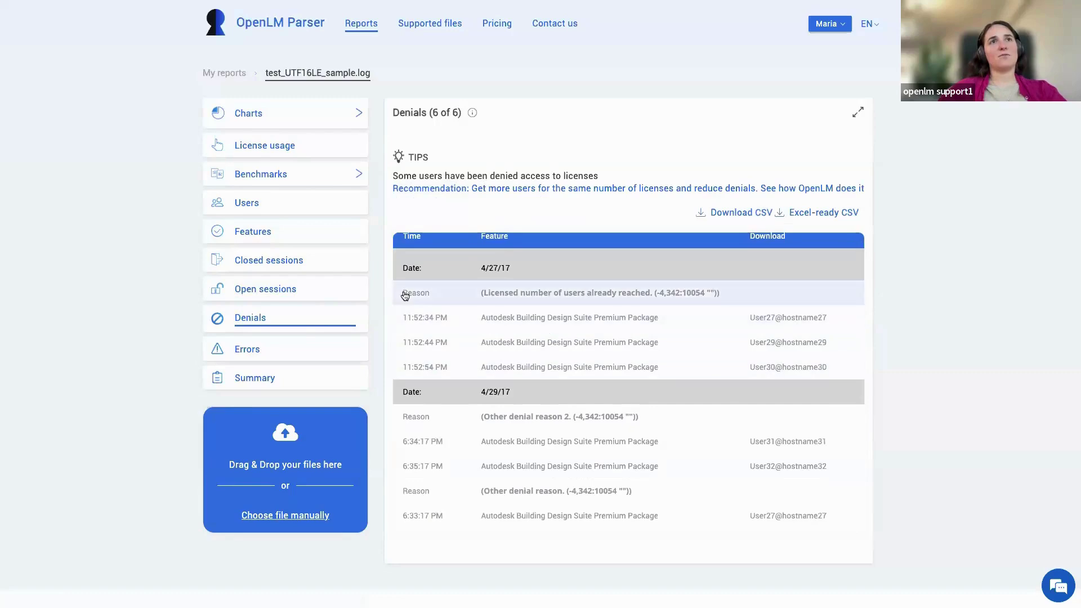
{"action": "scroll", "coordinate": [478, 338], "scroll_direction": "up", "scroll_amount": 1}
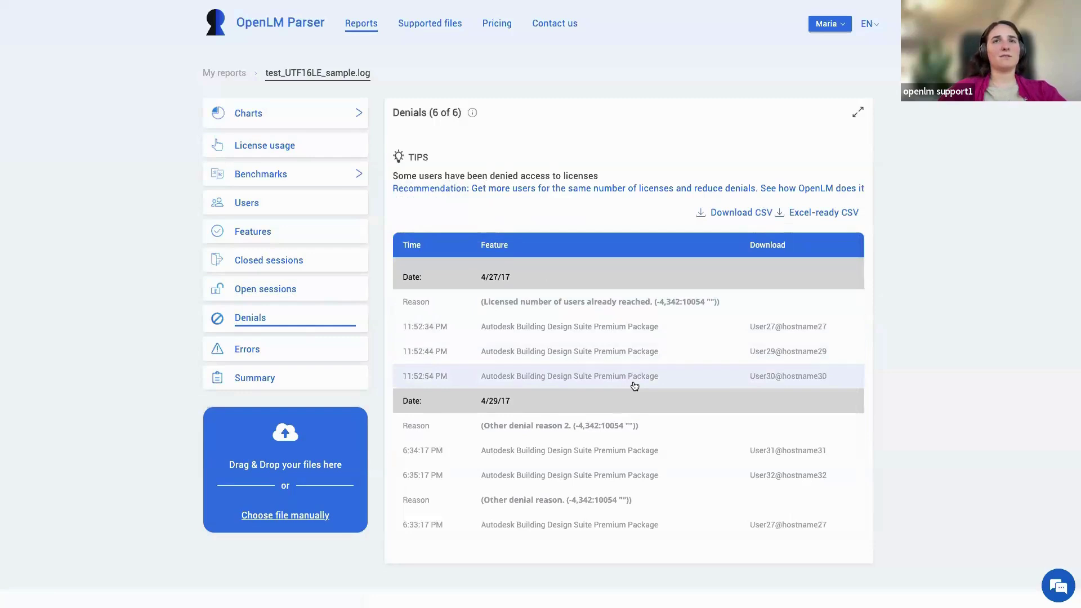
View the Errors report and look through the logged messages with their occurrence counts and date ranges.
{"action": "left_click", "coordinate": [260, 352]}
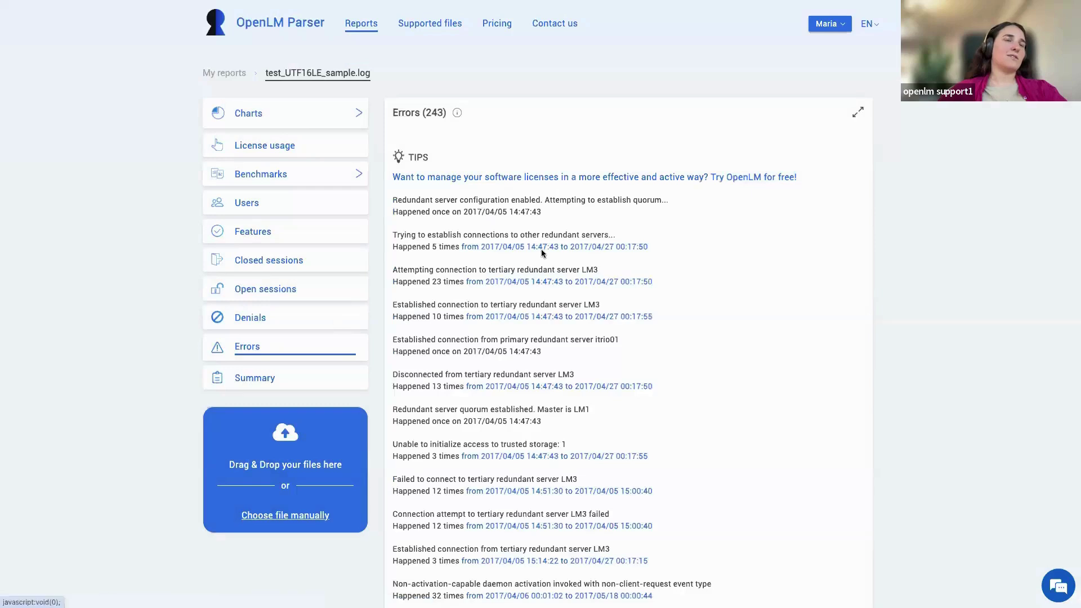
{"action": "scroll", "coordinate": [541, 251], "scroll_direction": "down", "scroll_amount": 1}
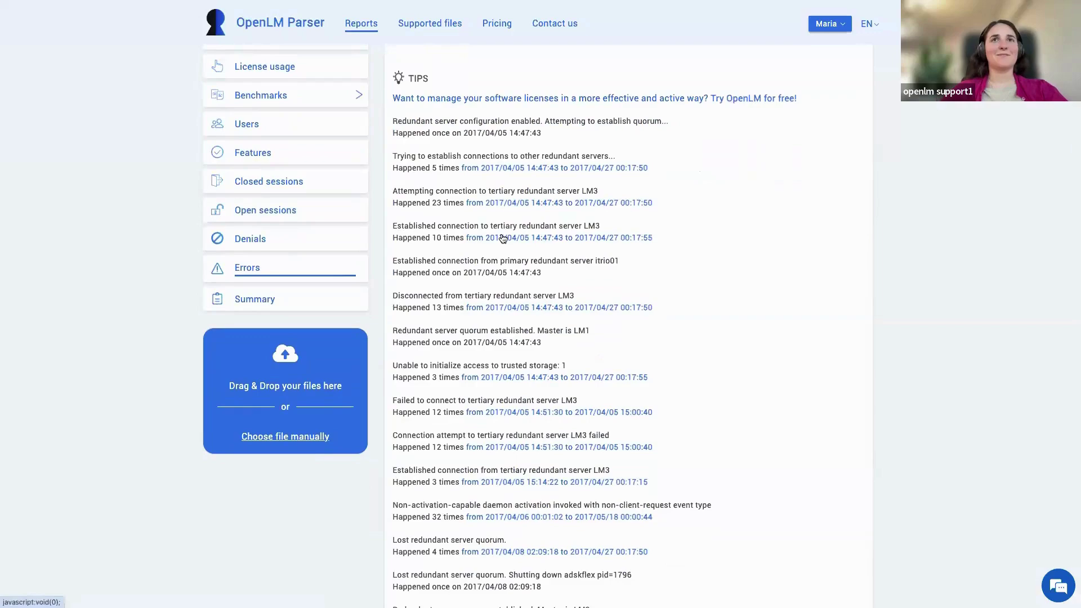
{"action": "scroll", "coordinate": [503, 239], "scroll_direction": "down", "scroll_amount": 8}
{"action": "scroll", "coordinate": [501, 237], "scroll_direction": "up", "scroll_amount": 11}
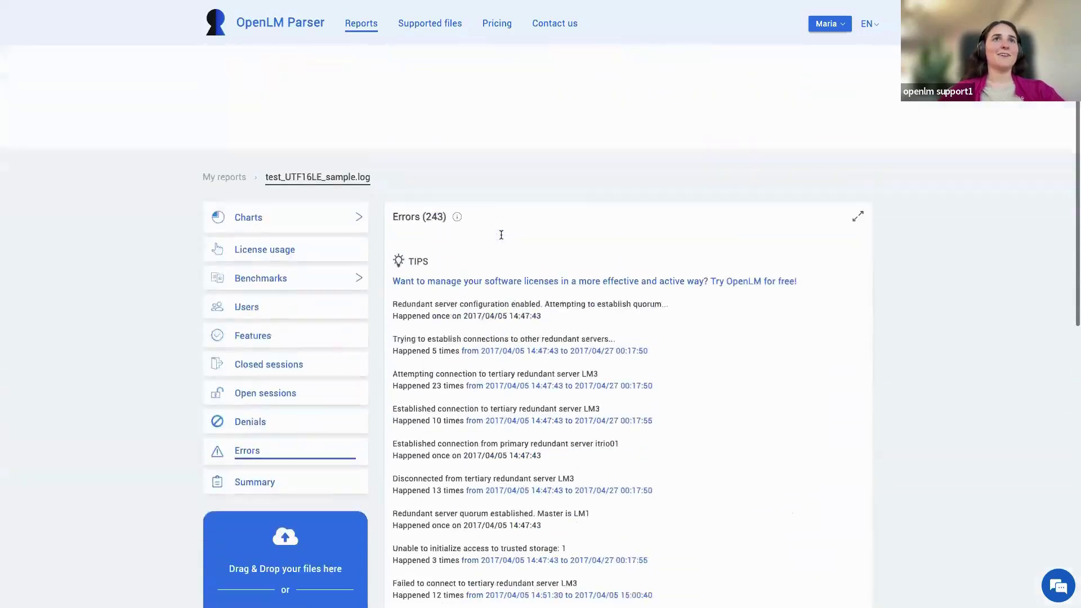
Read further through the Errors report, checking the redundant server connection and quorum messages and how often they occurred.
{"action": "scroll", "coordinate": [508, 352], "scroll_direction": "down", "scroll_amount": 6}
{"action": "scroll", "coordinate": [509, 352], "scroll_direction": "up", "scroll_amount": 4}
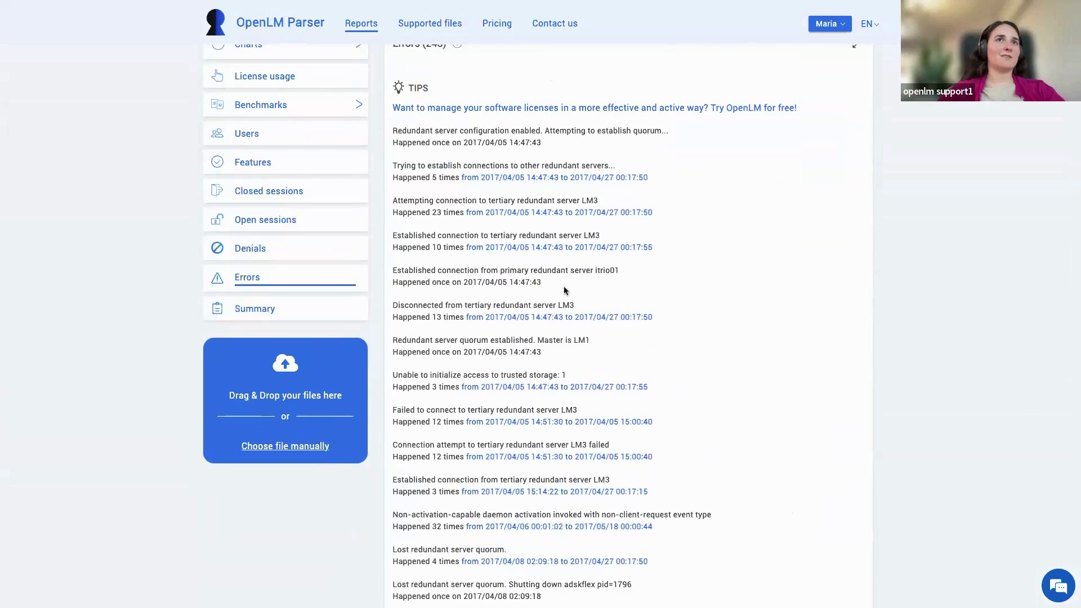
{"action": "scroll", "coordinate": [564, 289], "scroll_direction": "down", "scroll_amount": 2}
{"action": "scroll", "coordinate": [564, 289], "scroll_direction": "up", "scroll_amount": 1}
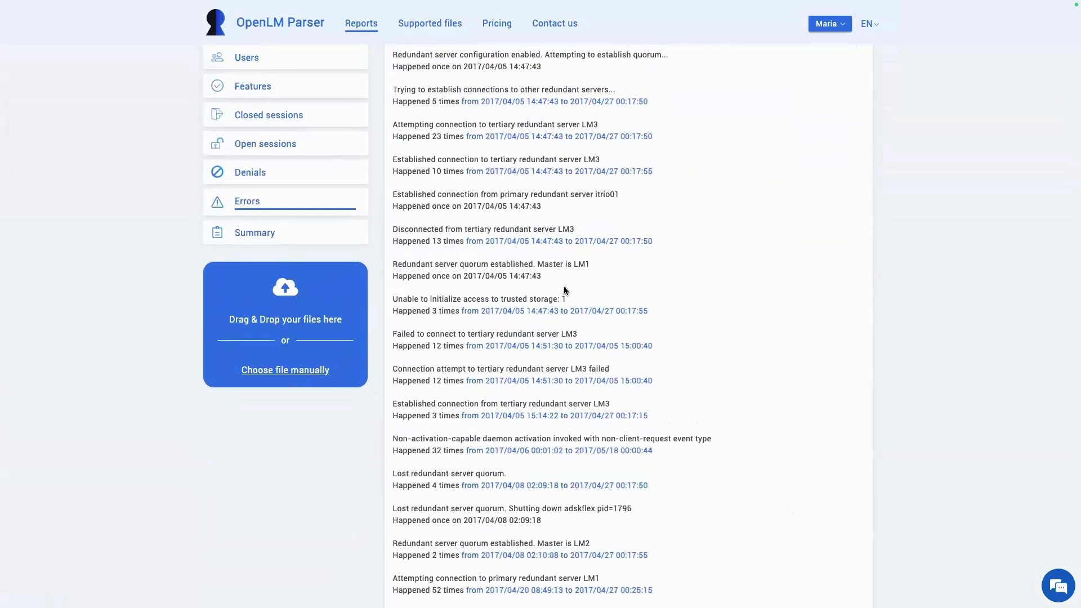
{"action": "scroll", "coordinate": [564, 288], "scroll_direction": "down", "scroll_amount": 1}
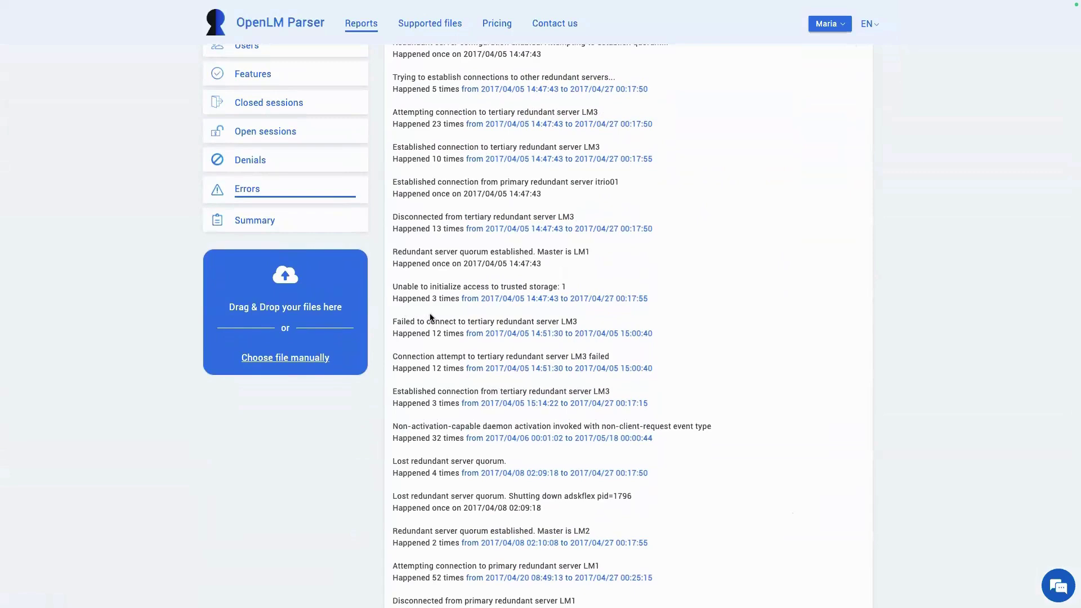
Examine the Summary report, highlighting the license server and options file details and the line stating the reported activity period.
{"action": "left_click", "coordinate": [262, 224]}
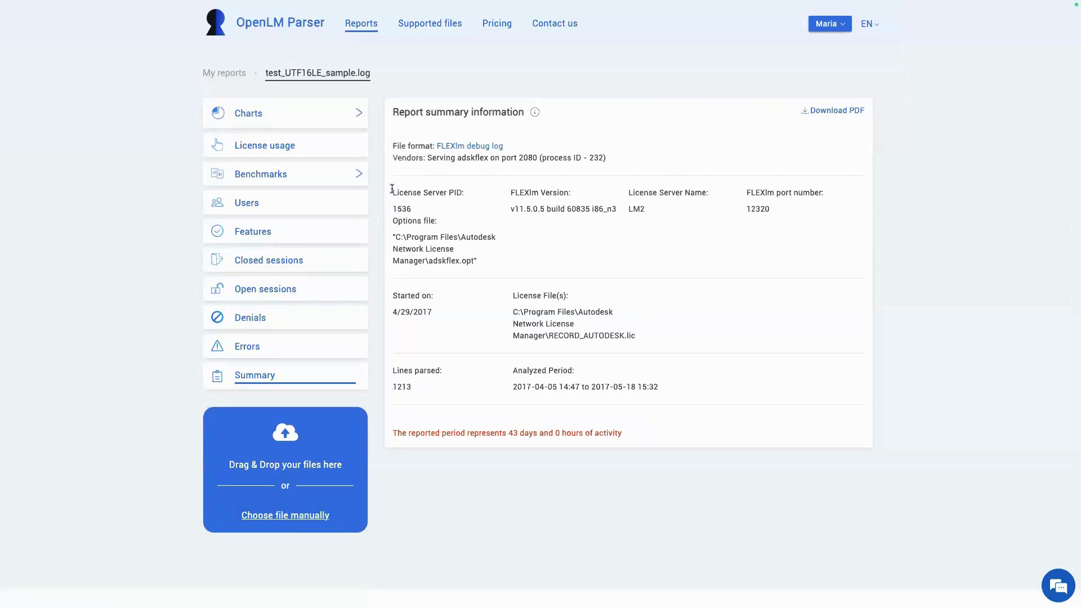
{"action": "left_click_drag", "start_coordinate": [392, 188], "coordinate": [527, 253]}
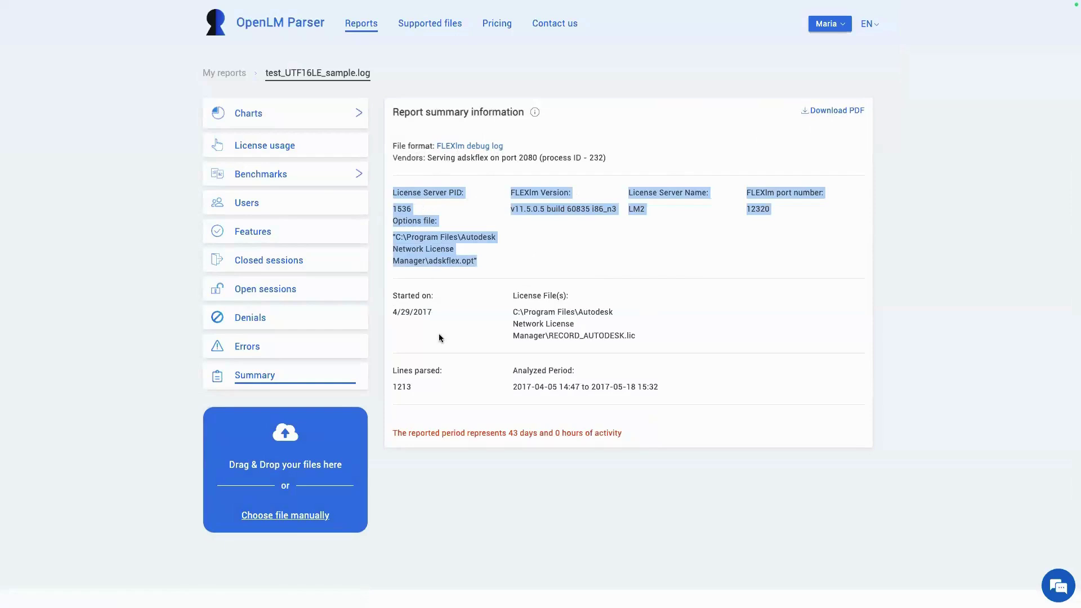
{"action": "scroll", "coordinate": [438, 333], "scroll_direction": "down", "scroll_amount": 2}
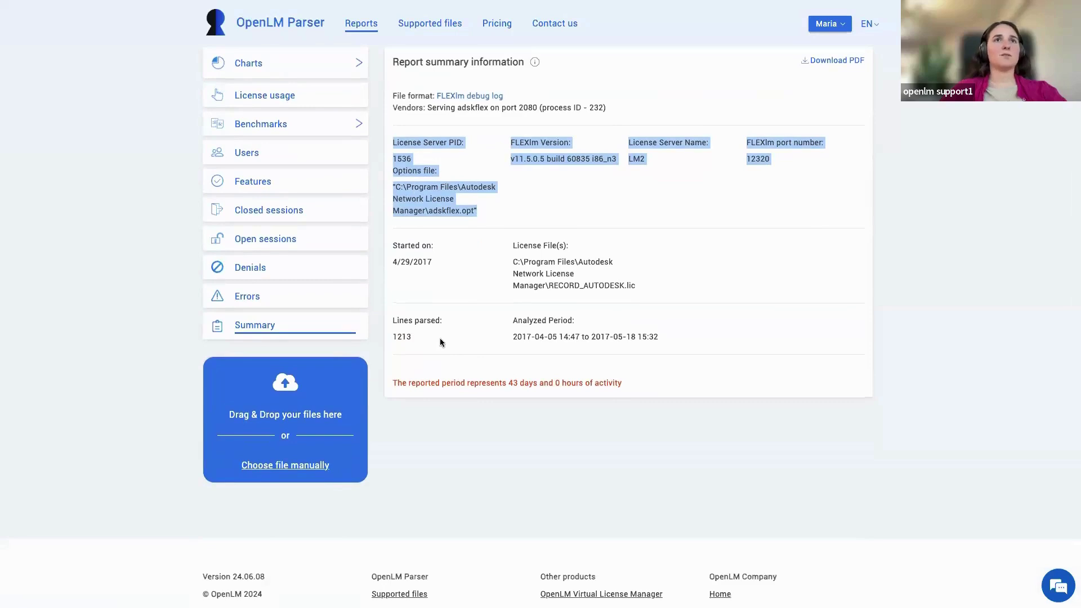
{"action": "scroll", "coordinate": [439, 340], "scroll_direction": "up", "scroll_amount": 1}
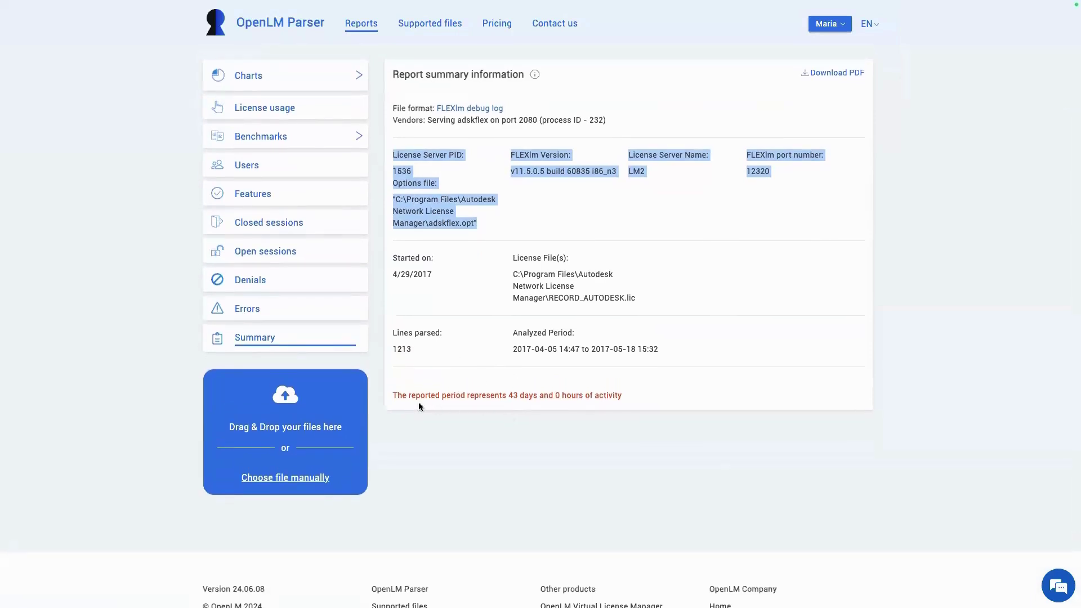
{"action": "left_click_drag", "start_coordinate": [392, 395], "coordinate": [627, 403]}
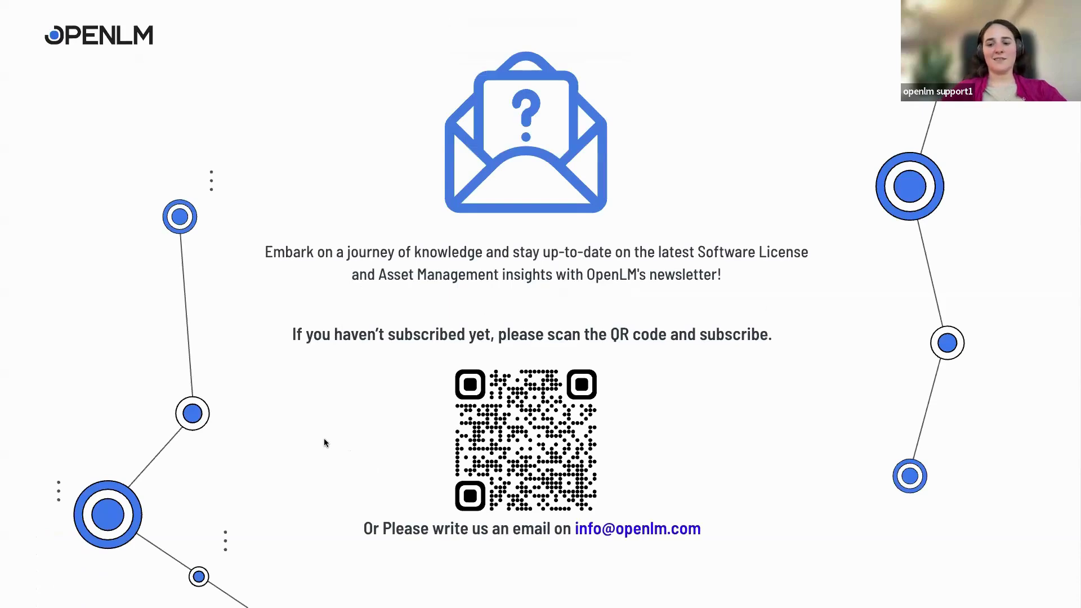
{"action": "key", "text": "Right"}
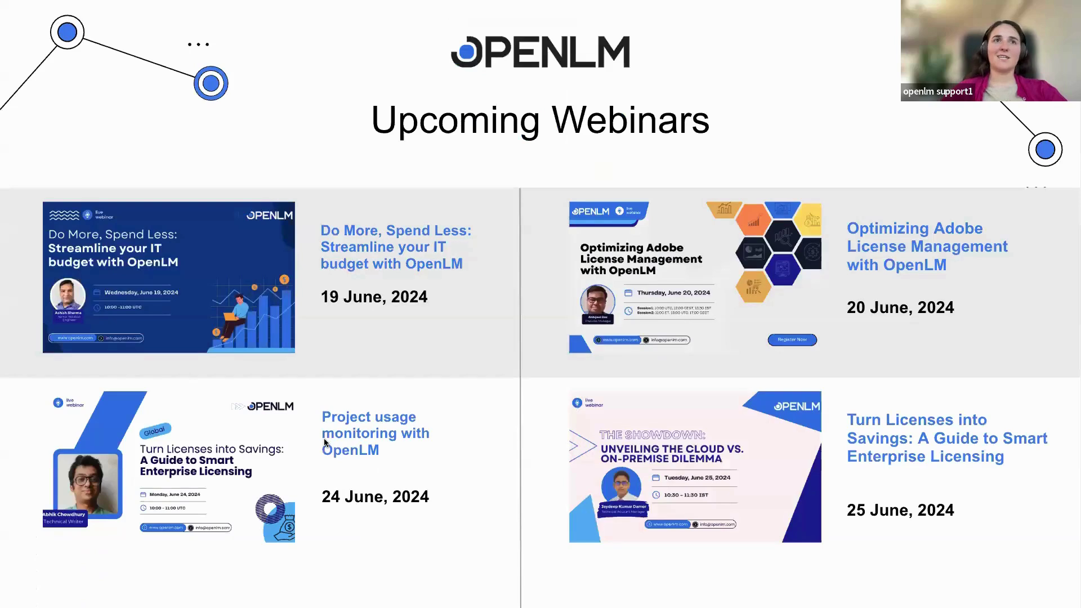